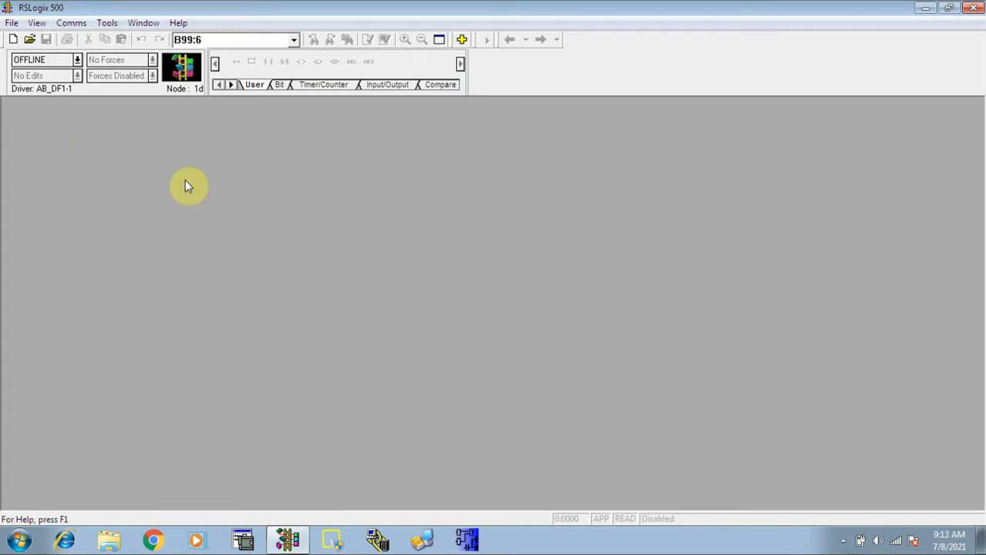
Step: Start a new project and name its processor CORRY
click(13, 24)
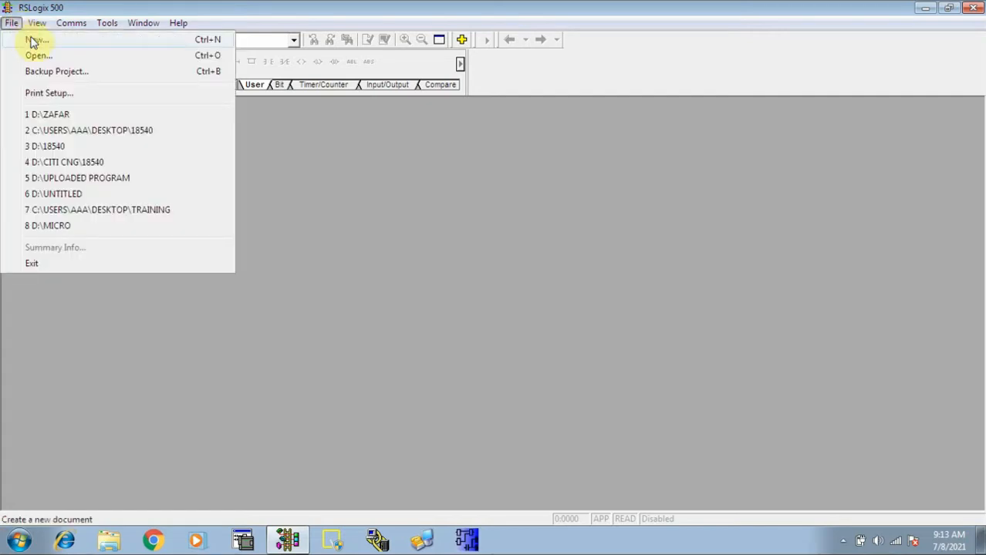
click(34, 41)
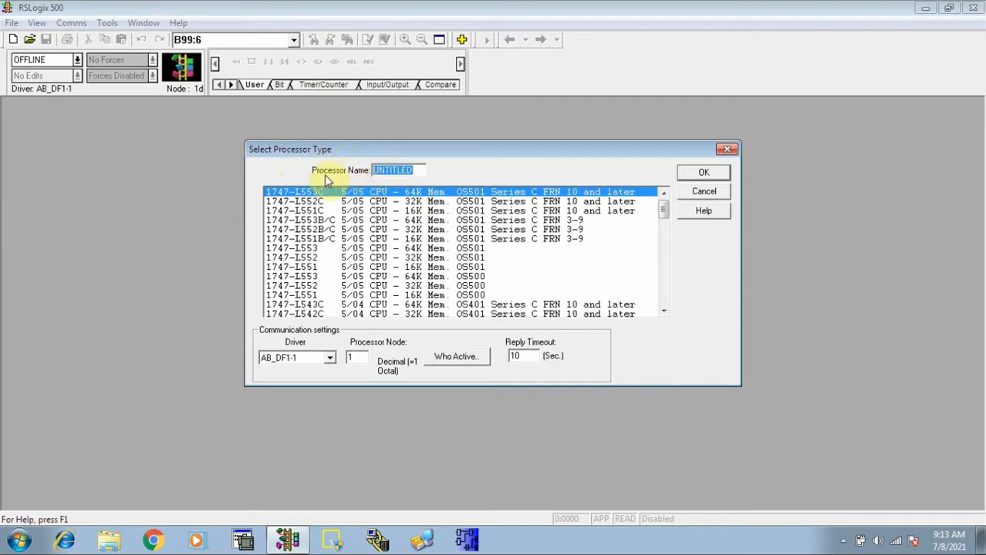
click(417, 171)
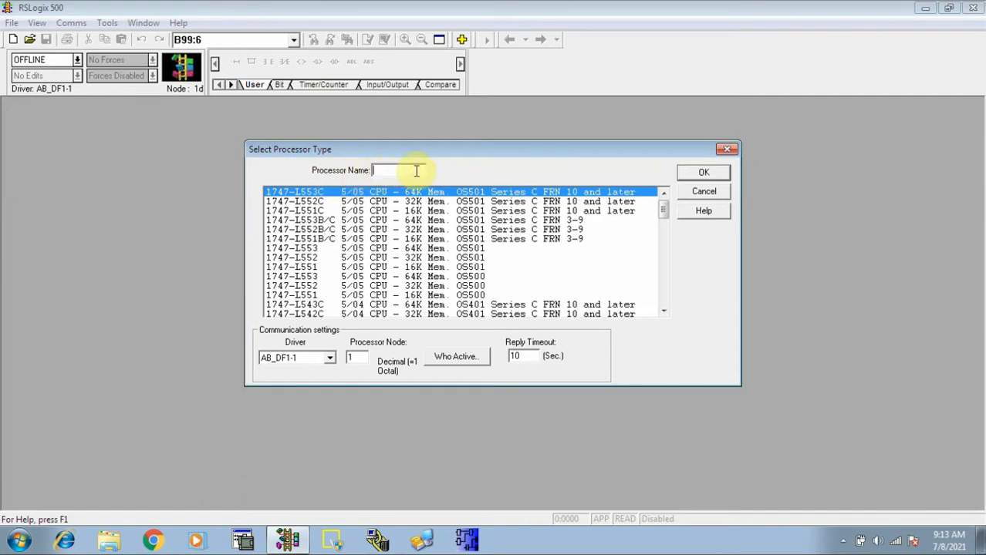
text(CORRY)
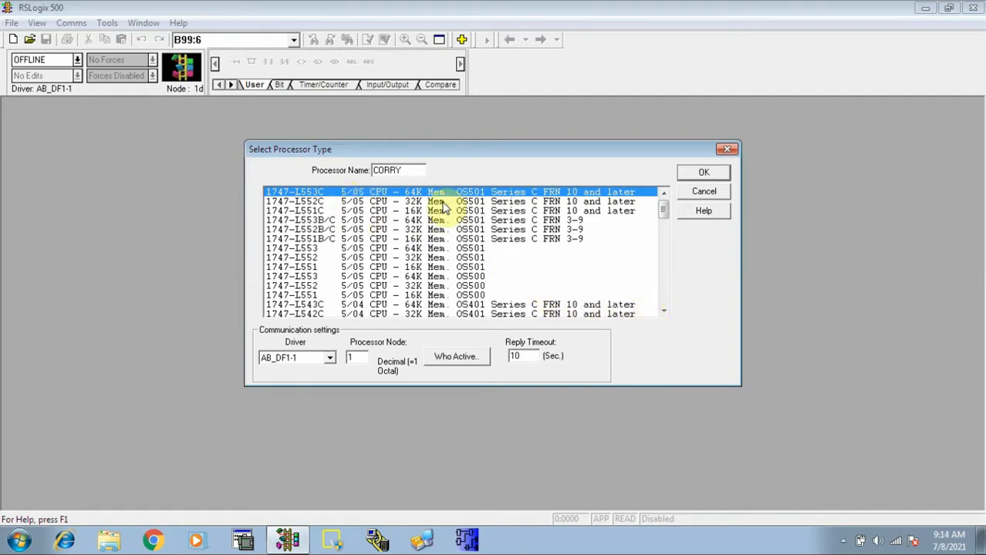
Step: Look through the available processor types, from the 1747 CPUs past the MicroLogix models to the fixed 1747-L20 controllers
click(665, 312)
click(664, 312)
click(664, 312)
click(664, 313)
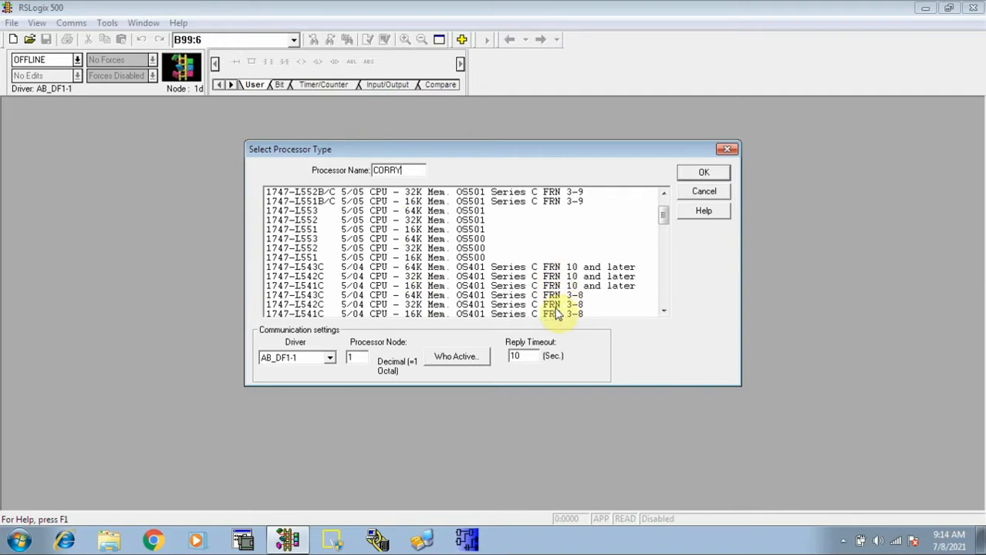
click(664, 313)
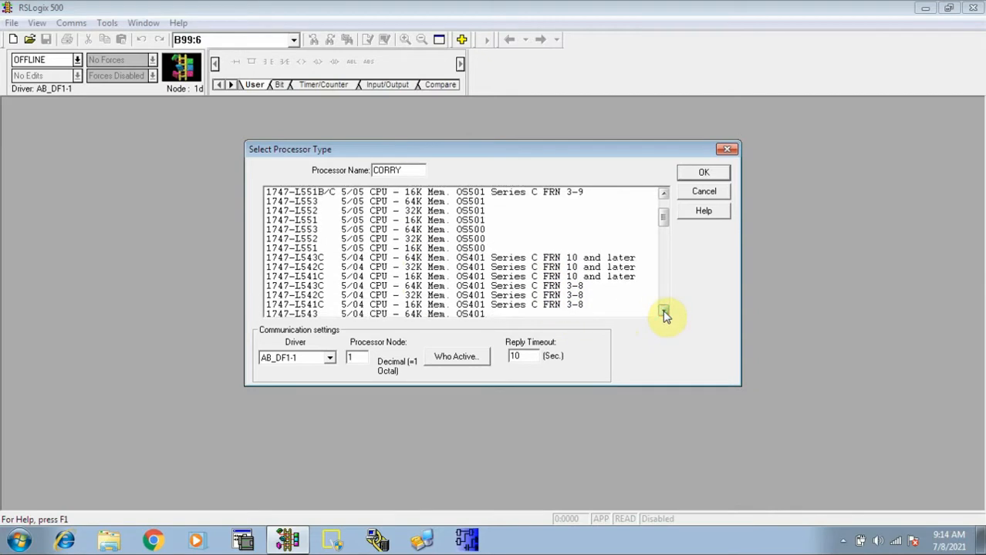
click(664, 312)
click(664, 313)
click(664, 312)
click(663, 313)
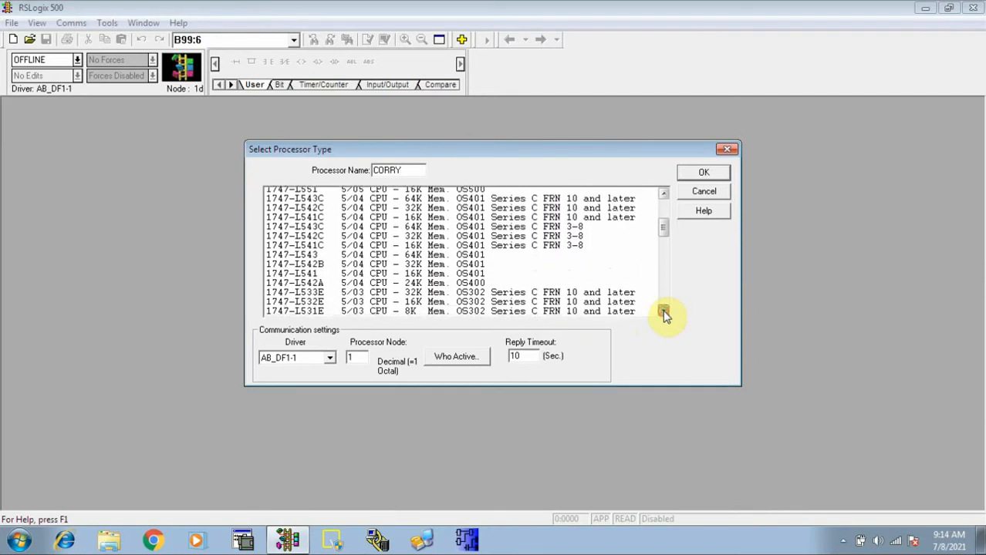
click(663, 312)
click(663, 313)
click(663, 313)
click(663, 313)
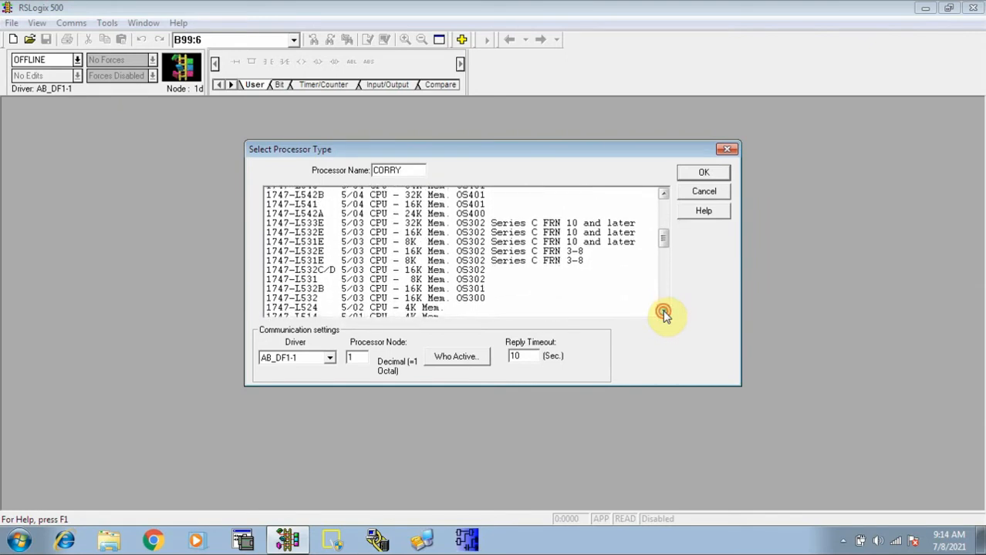
click(663, 313)
click(664, 313)
click(664, 312)
click(663, 312)
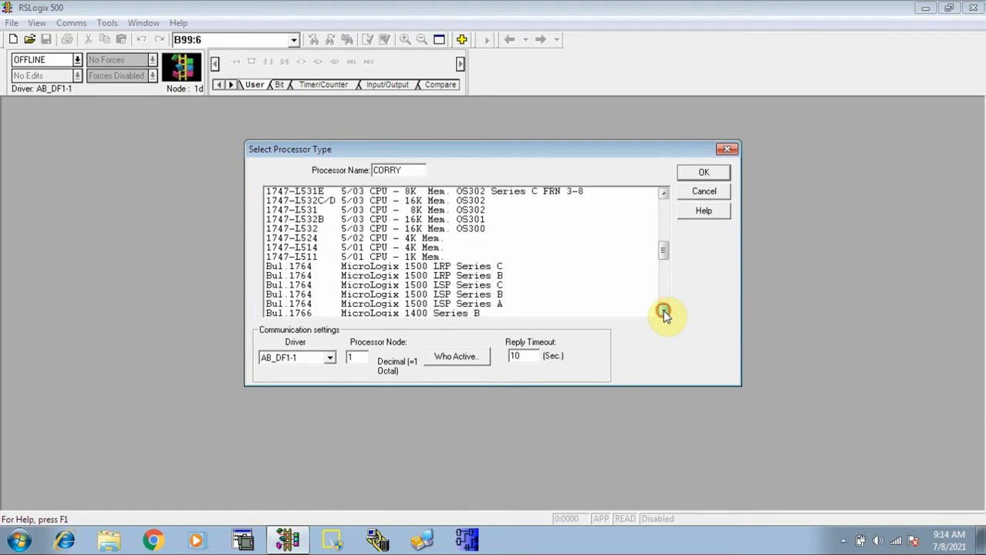
scroll(371, 224, down, 2)
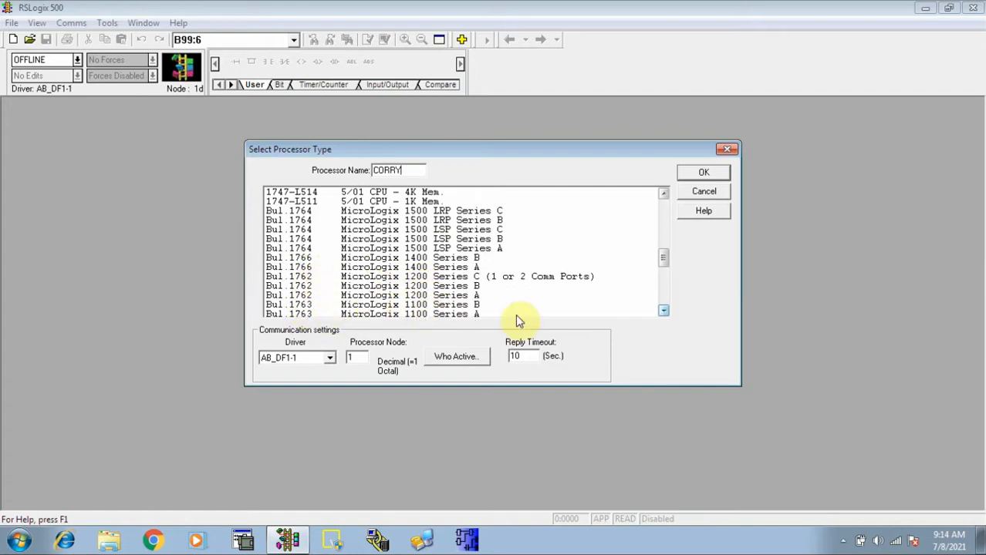
click(664, 312)
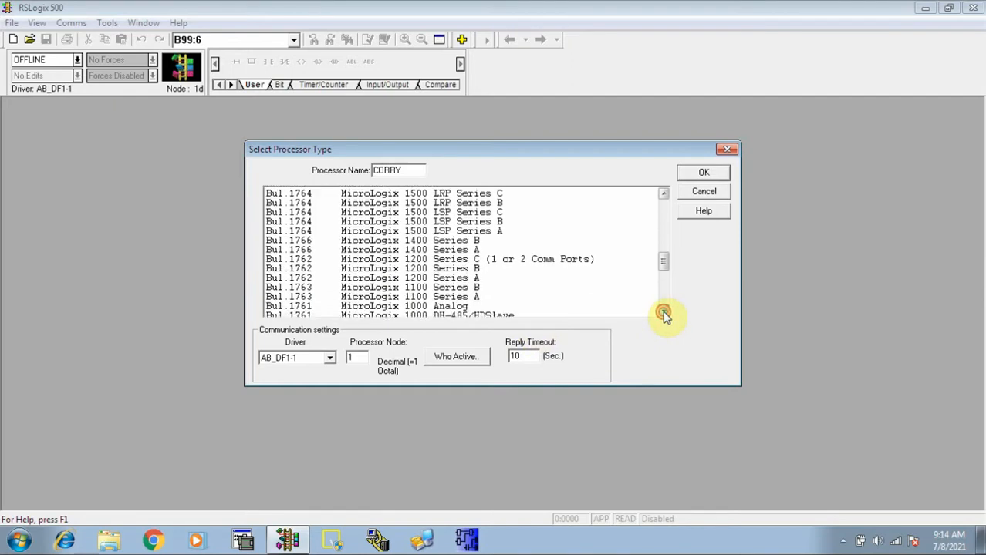
click(664, 313)
click(663, 313)
click(663, 313)
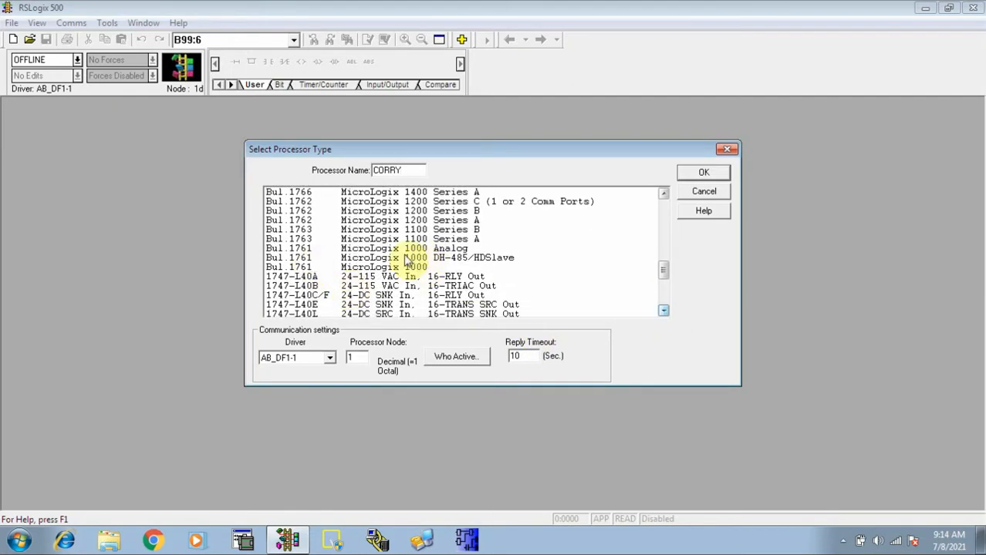
click(663, 311)
click(664, 311)
click(663, 311)
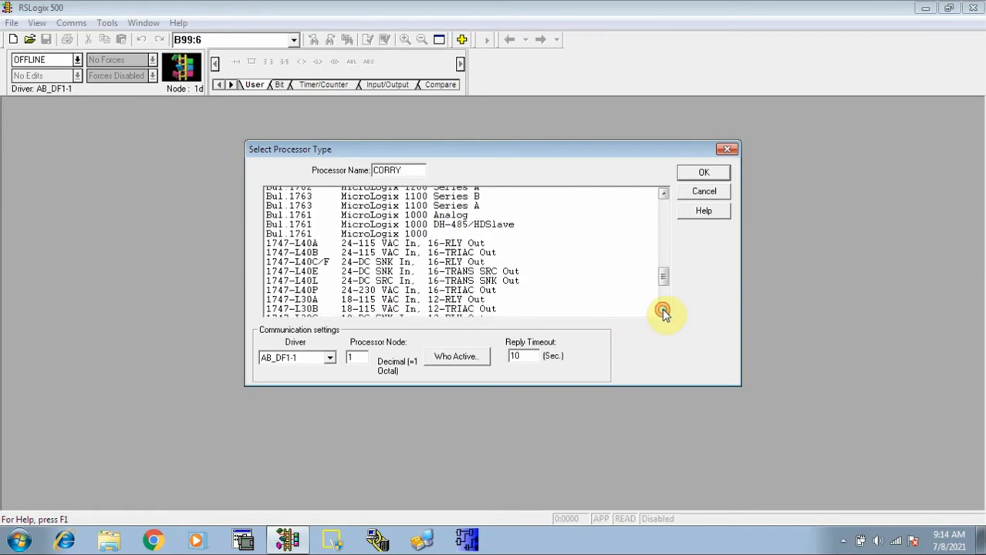
click(663, 311)
click(664, 311)
click(663, 311)
click(664, 311)
click(663, 311)
click(663, 311)
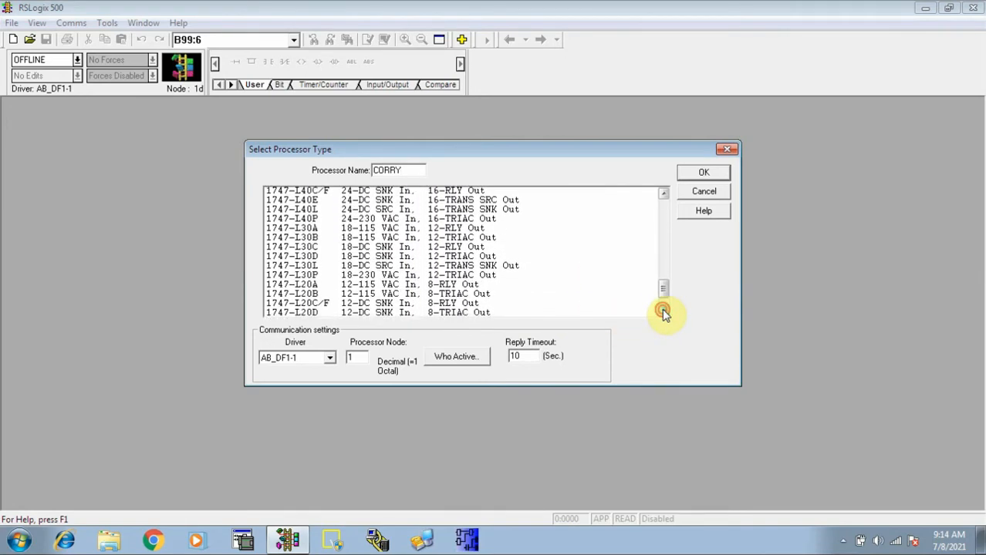
click(664, 311)
click(663, 311)
Step: Choose the Bul.1762 MicroLogix 1200 Series C (1 or 2 Comm Ports) processor and create the project
click(664, 195)
click(664, 194)
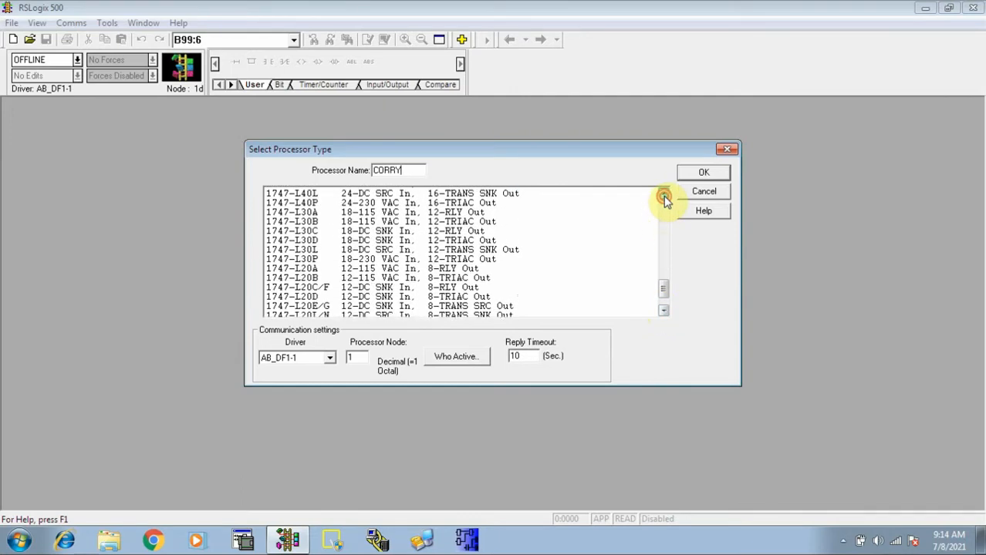
click(663, 195)
click(663, 194)
click(663, 194)
click(663, 196)
click(664, 195)
click(663, 195)
click(664, 195)
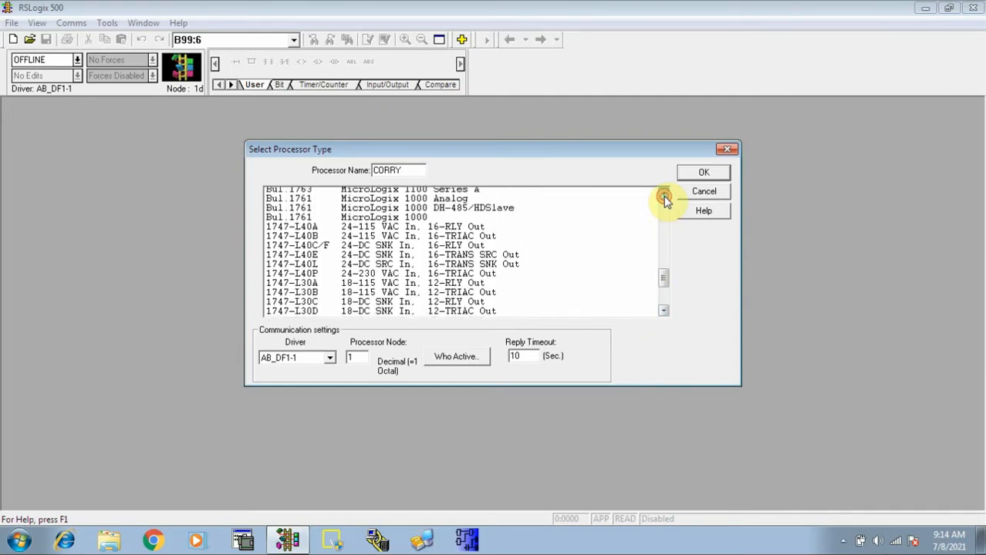
click(664, 195)
click(663, 195)
click(664, 195)
click(663, 195)
click(663, 195)
click(664, 195)
click(663, 195)
click(664, 195)
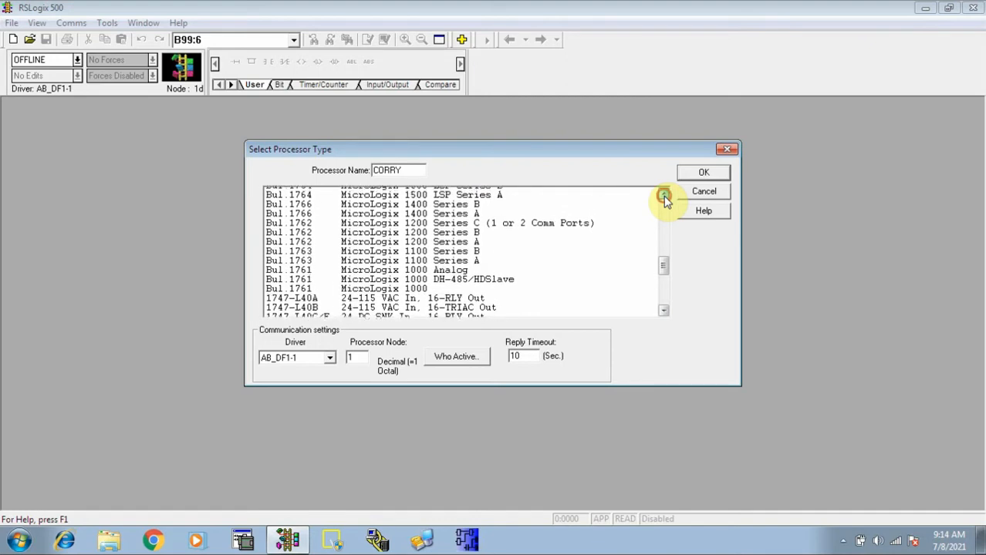
click(663, 195)
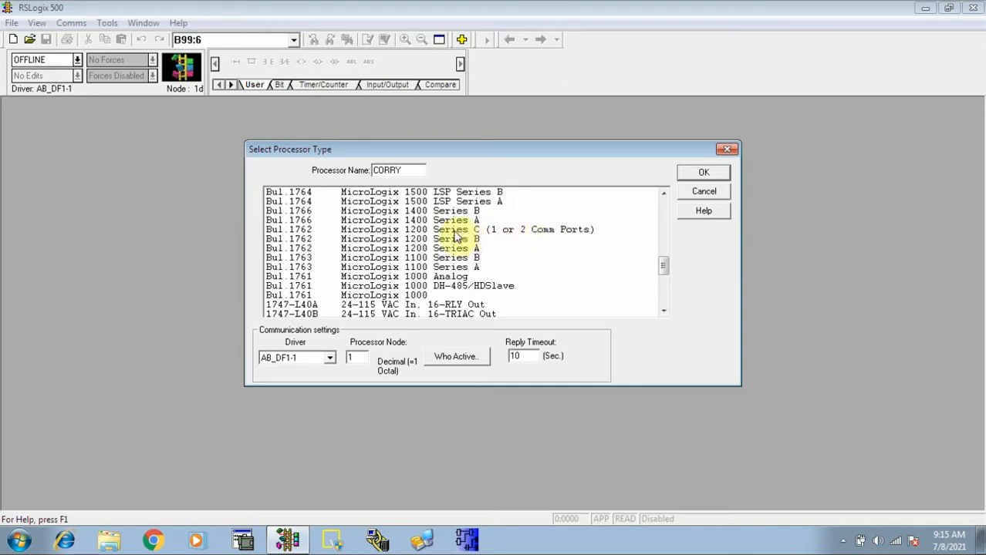
click(370, 231)
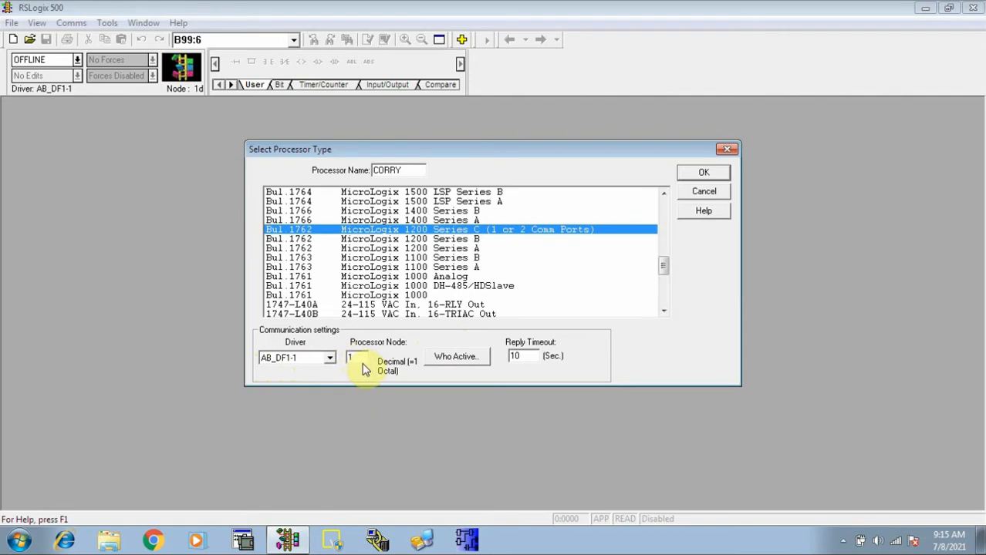
click(706, 174)
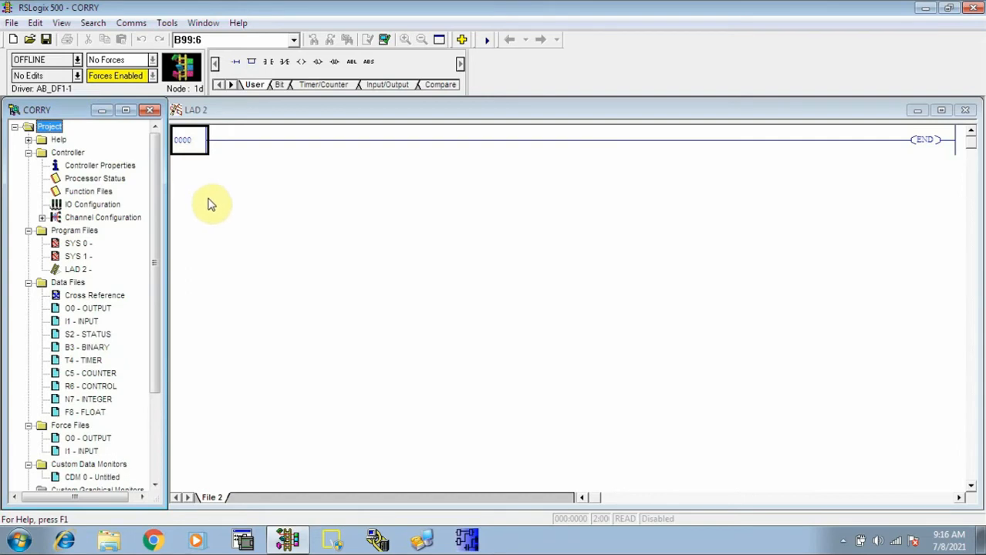
Step: Review the general, compiler, password and communications settings in the Controller Properties, and close them without changes
click(124, 170)
double_click(124, 170)
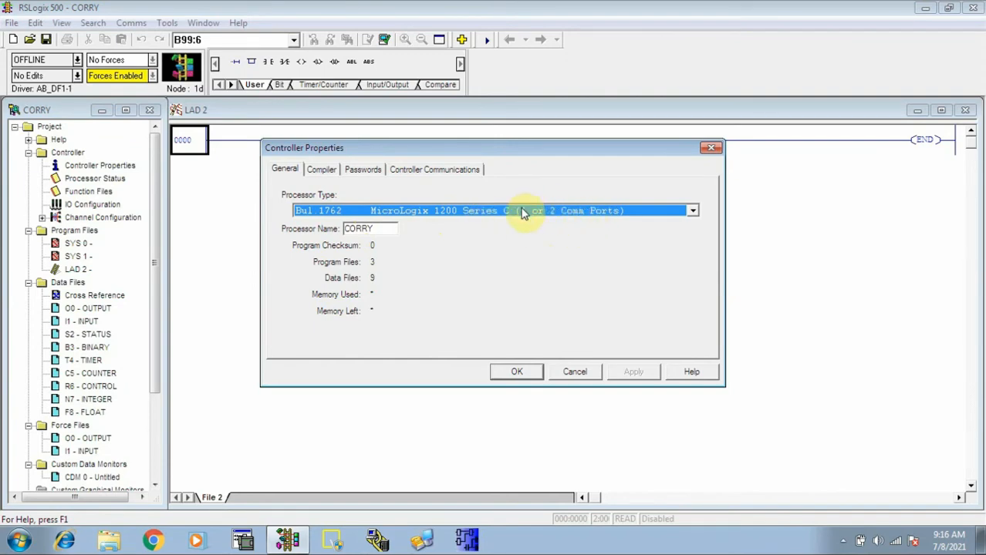
click(327, 173)
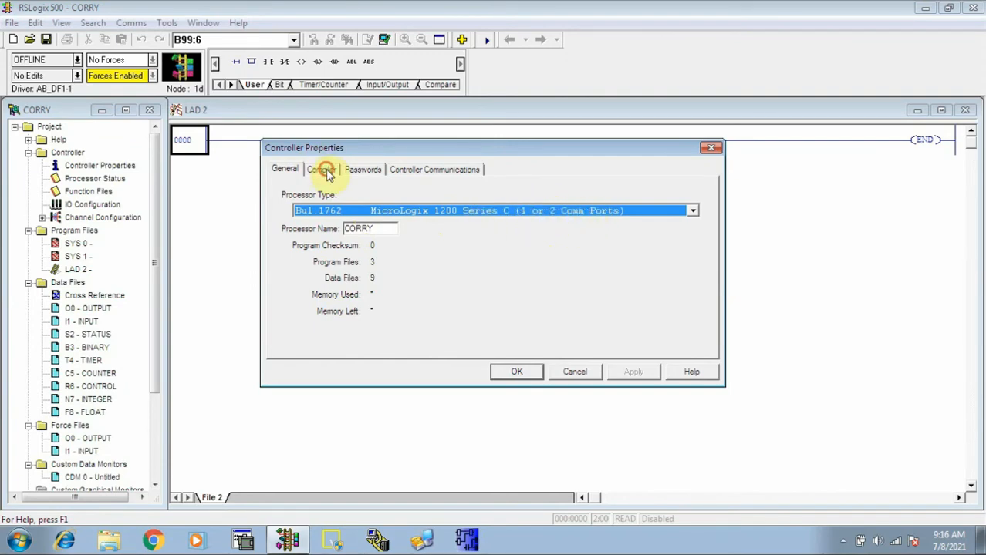
click(364, 174)
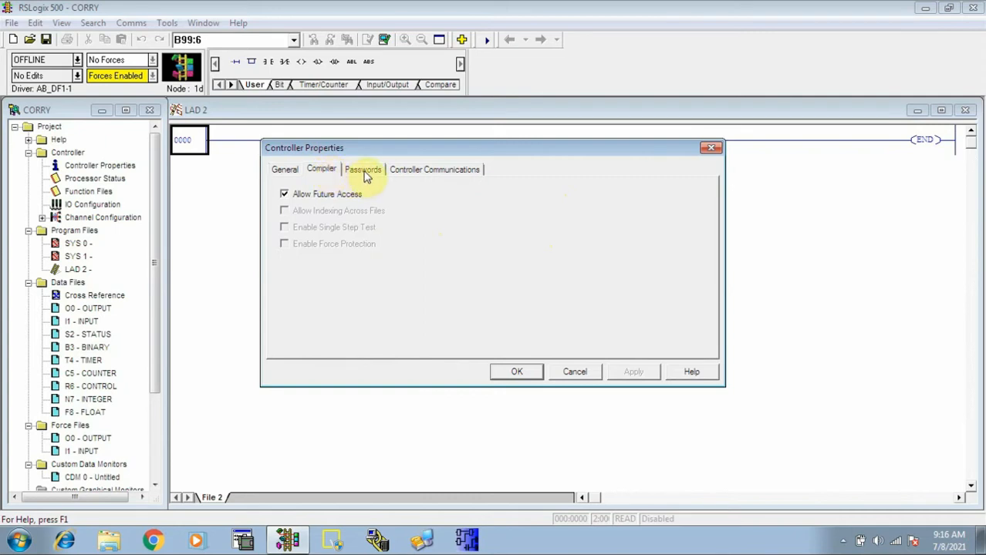
click(413, 174)
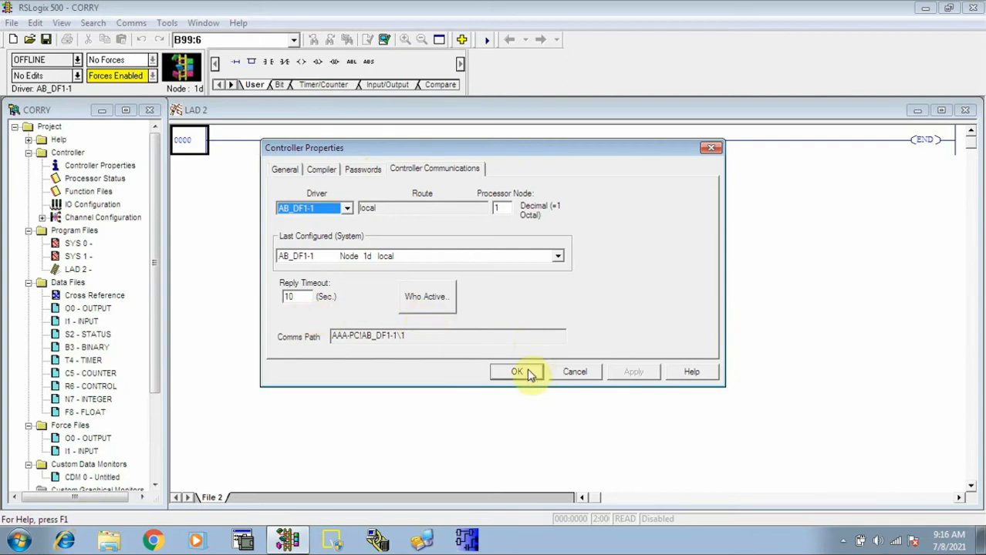
click(569, 372)
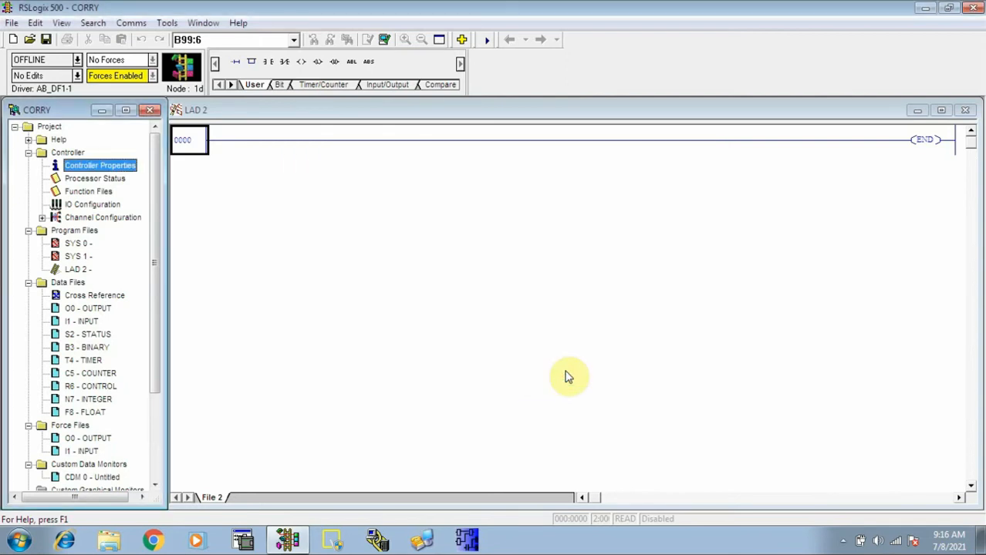
Step: Inspect the main and error information in the Processor Status file and close it
double_click(113, 180)
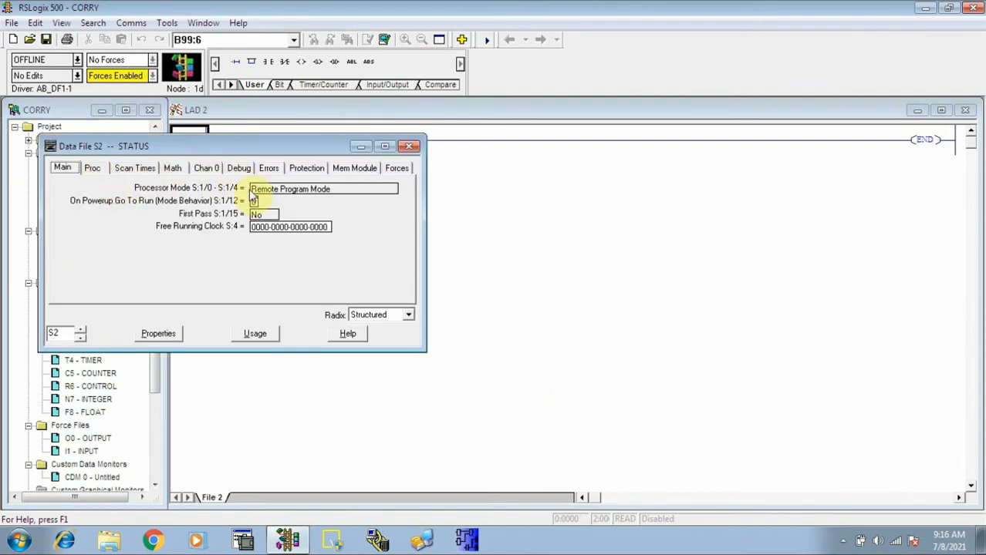
click(270, 168)
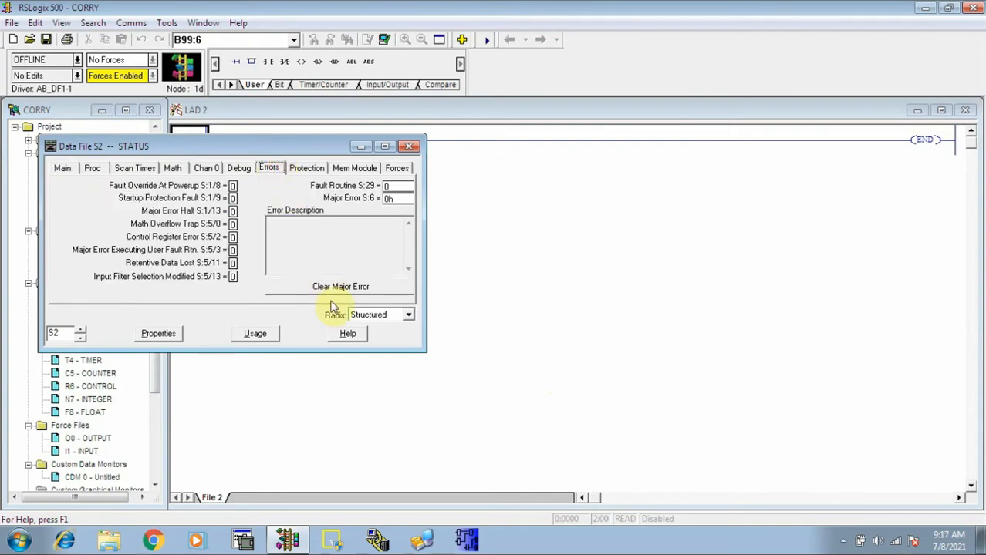
click(410, 146)
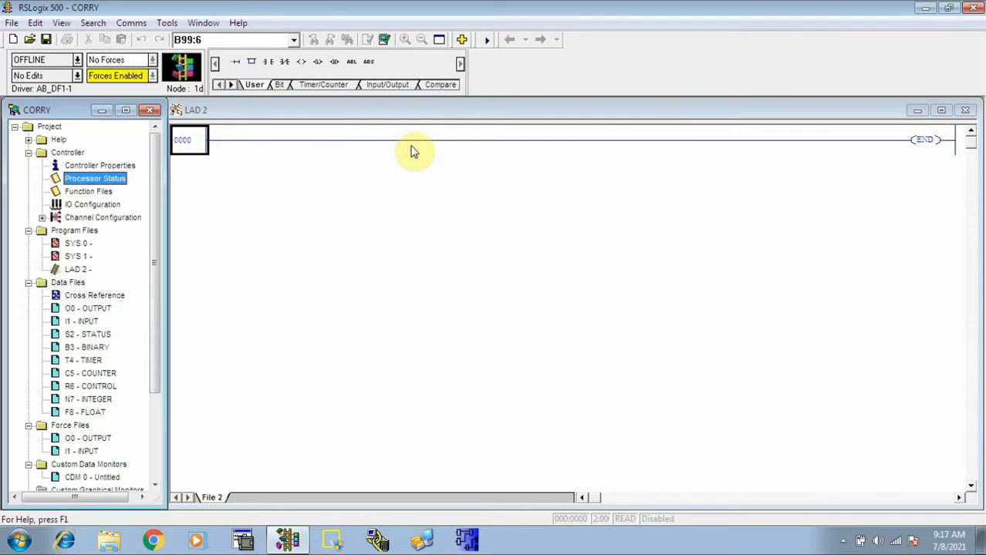
Step: Open the I/O Configuration, select slot 1 and look through the complete list of available cards
double_click(85, 210)
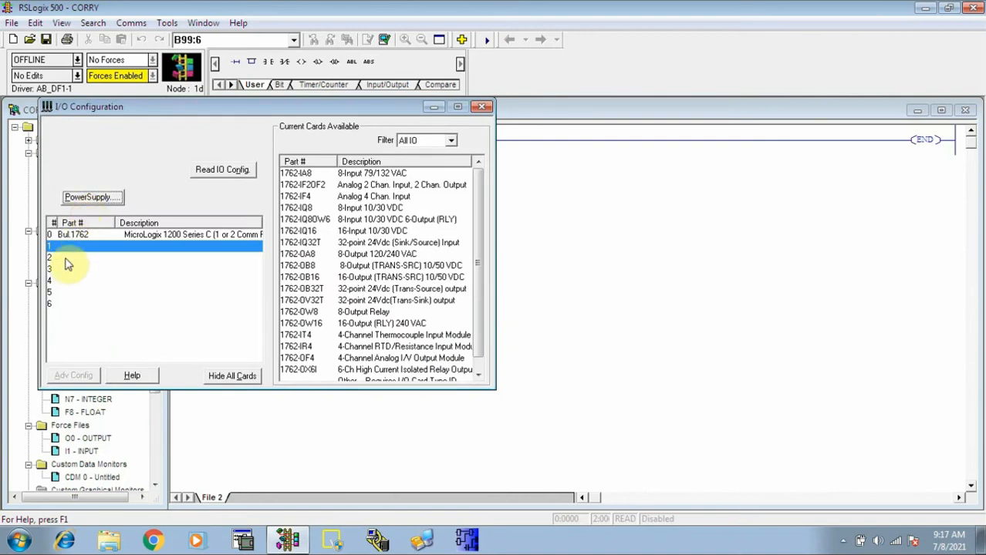
click(68, 244)
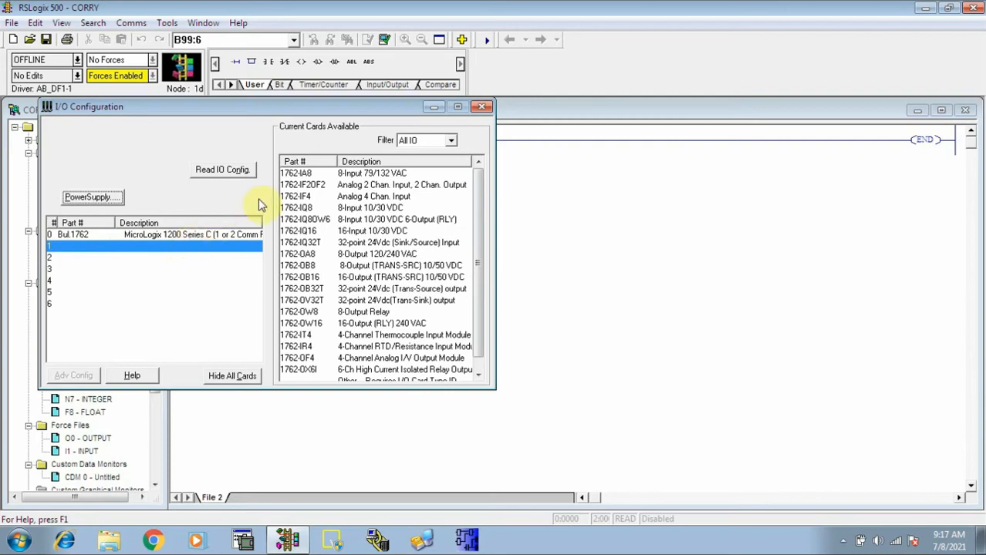
click(478, 375)
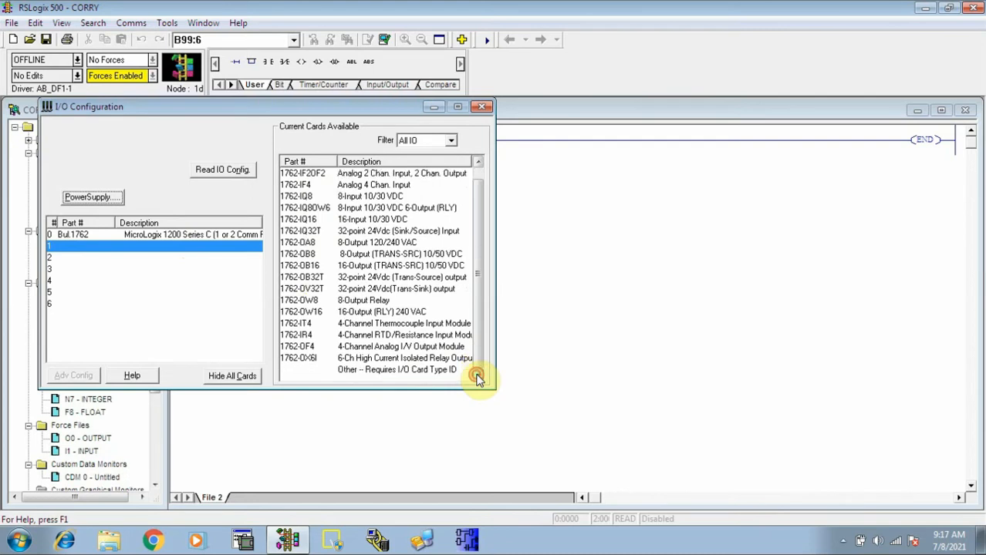
click(478, 162)
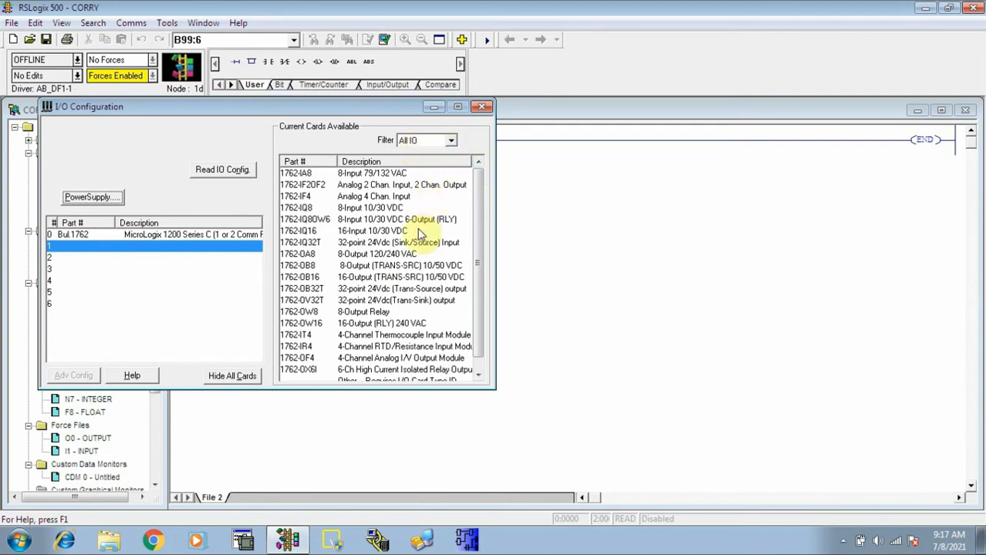
Step: Filter the available I/O cards by Inputs, Outputs and Analog in turn to examine the cards of each type
click(451, 143)
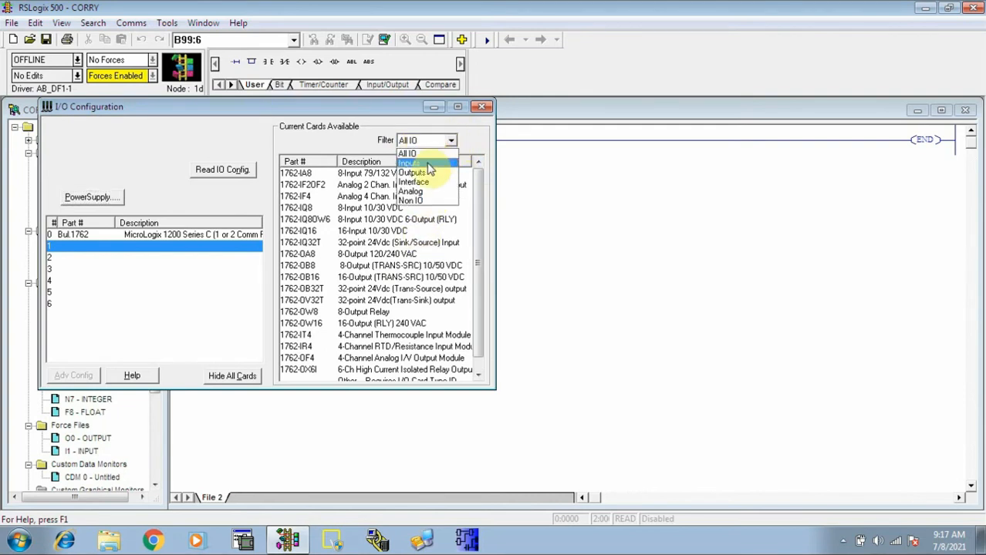
click(430, 166)
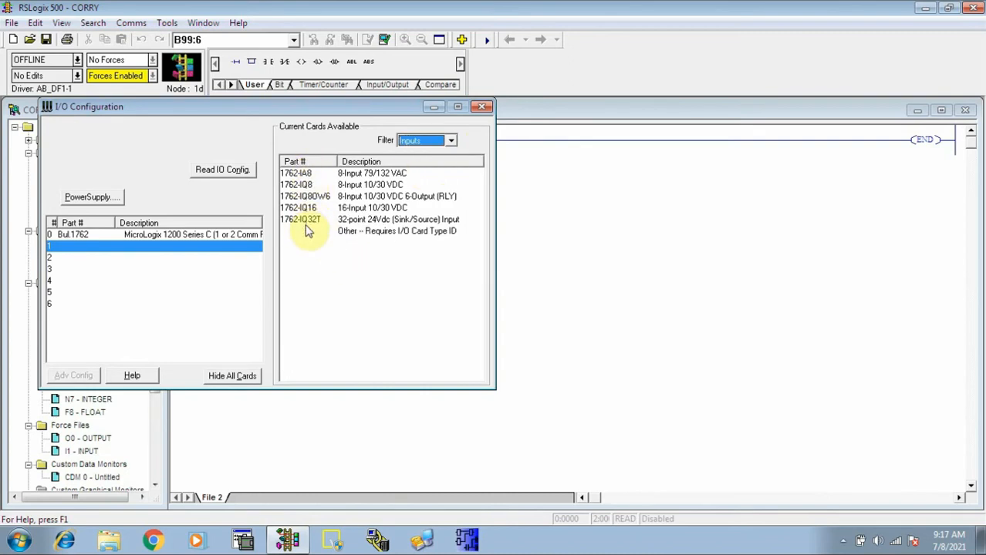
click(450, 142)
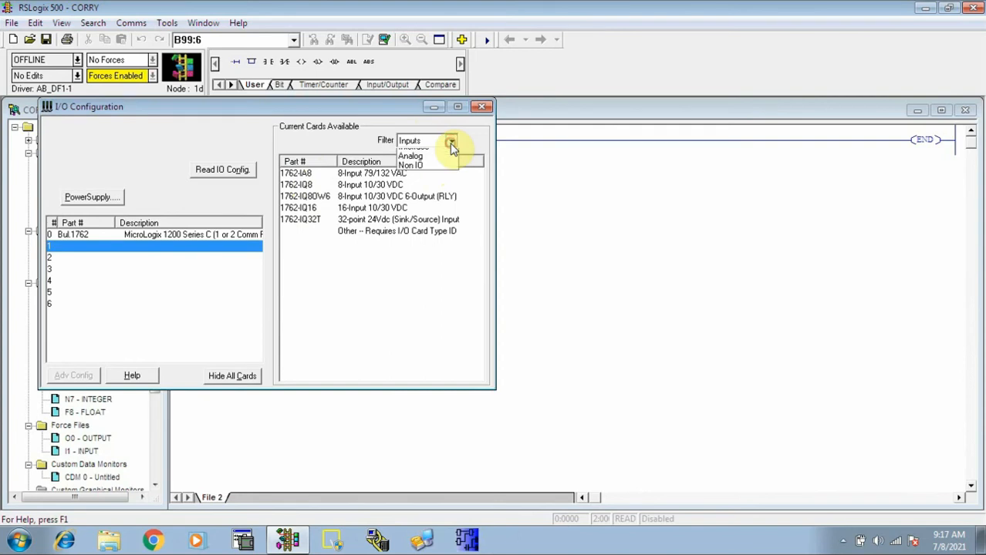
click(430, 176)
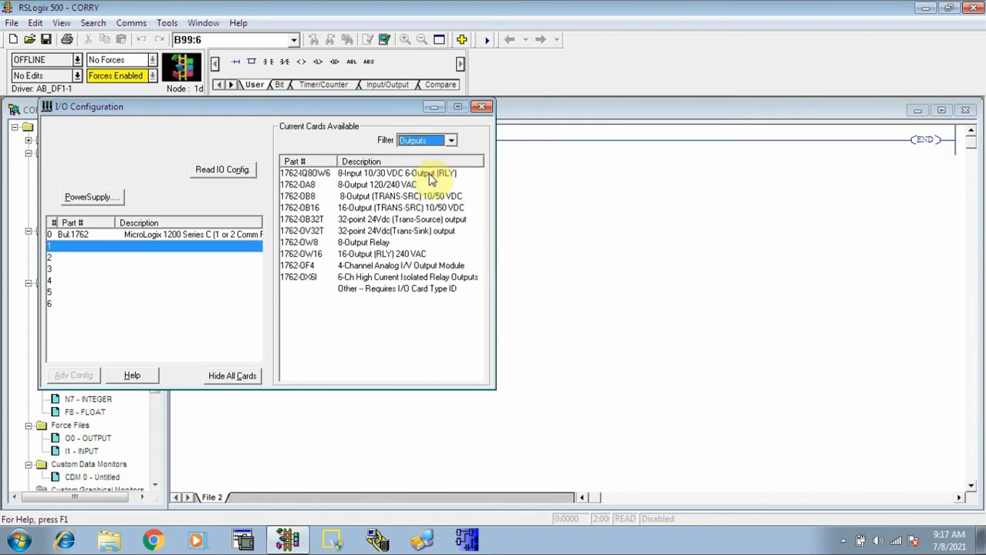
click(452, 142)
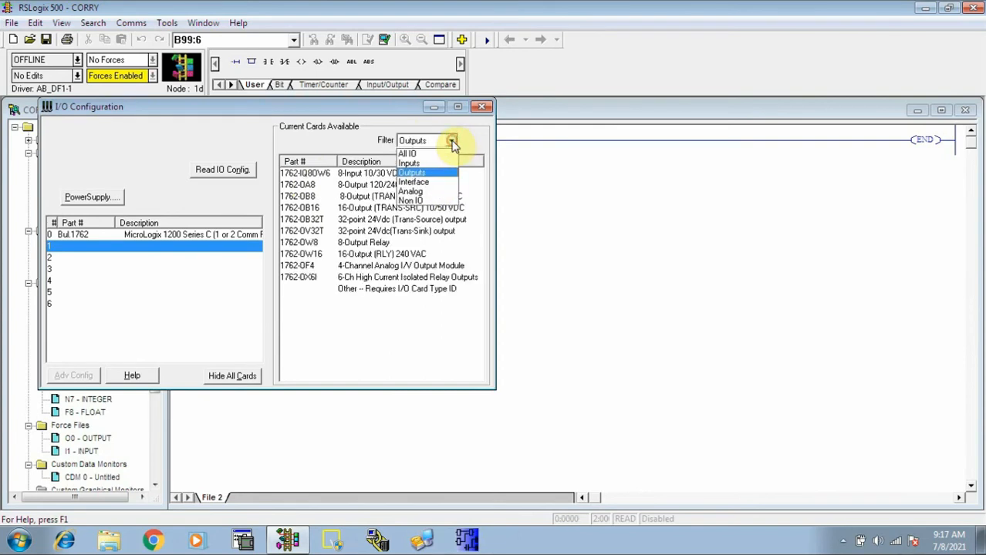
click(425, 192)
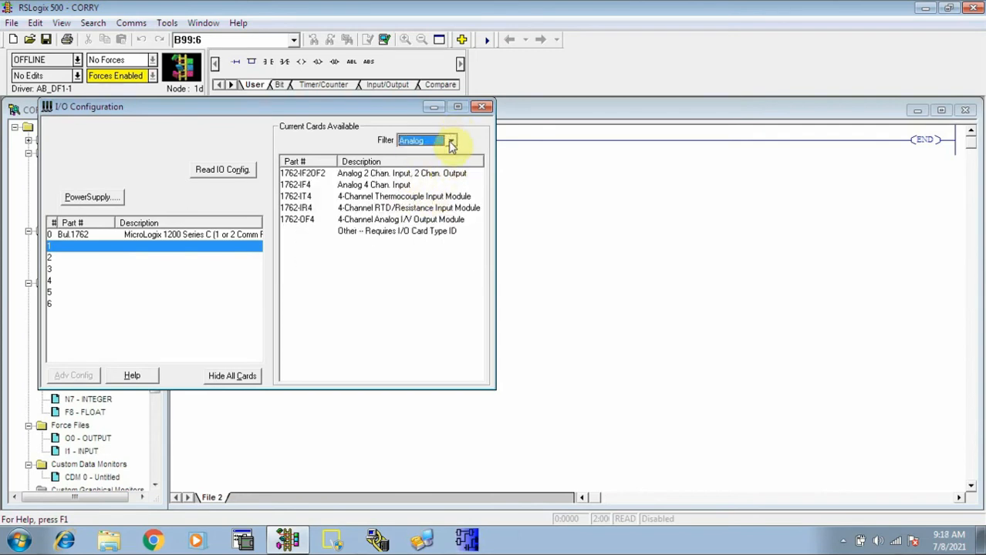
click(451, 143)
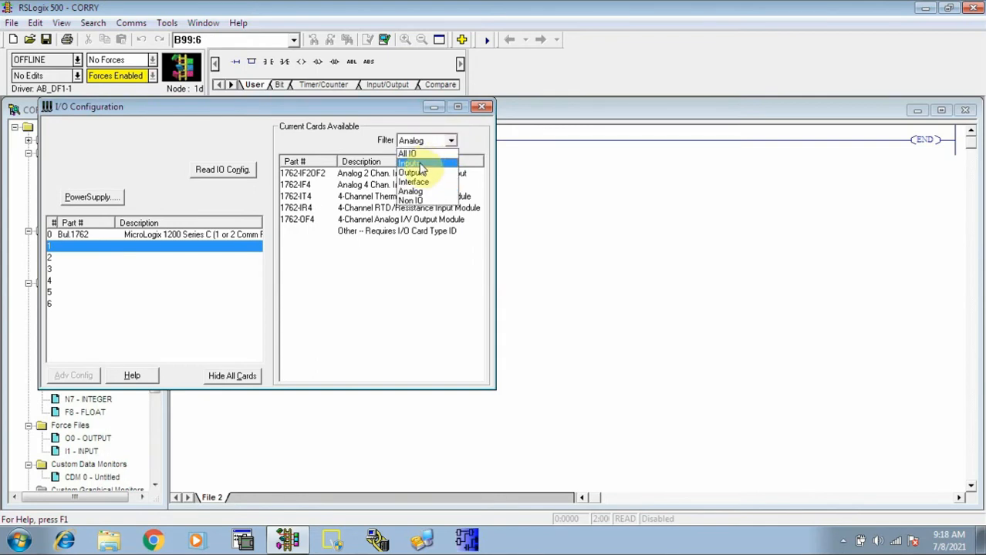
click(420, 164)
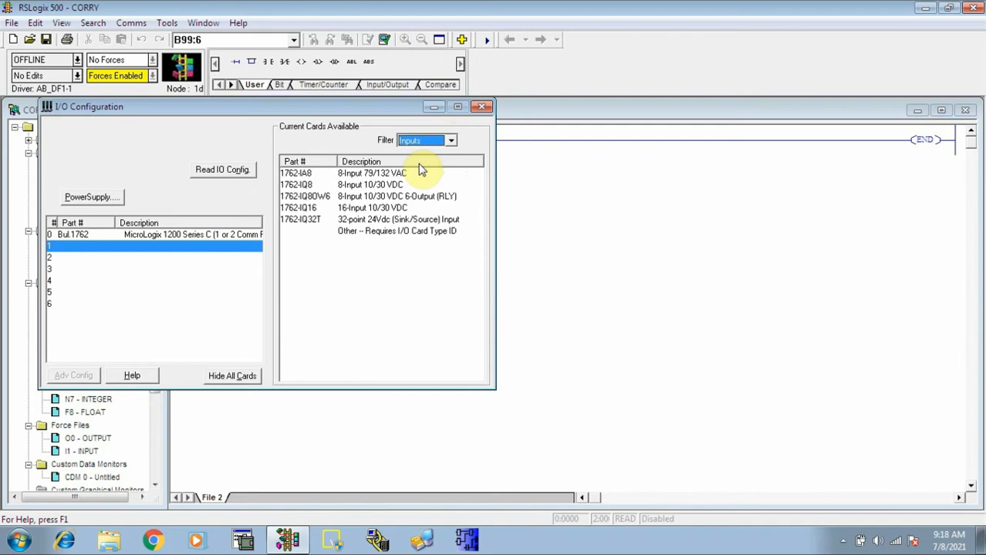
Step: Filter the cards to Analog, add a 1762-IF4 analog 4-channel input card to slots 1 and 2, and close the I/O Configuration
click(450, 141)
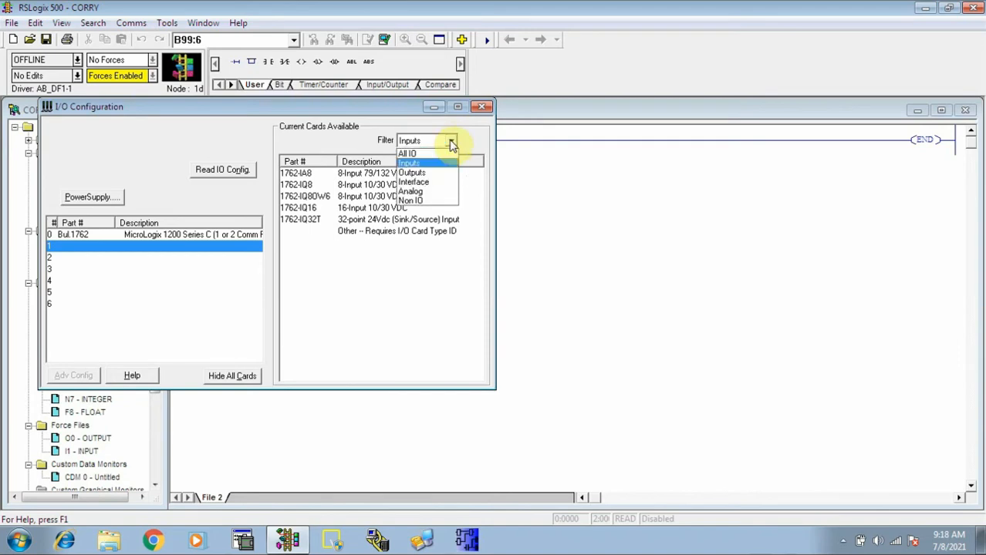
click(423, 192)
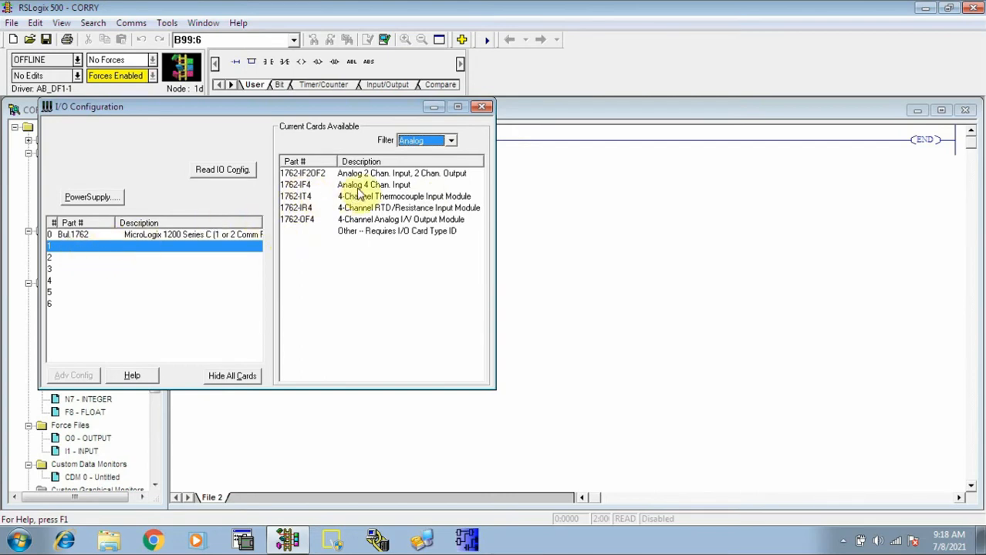
click(301, 189)
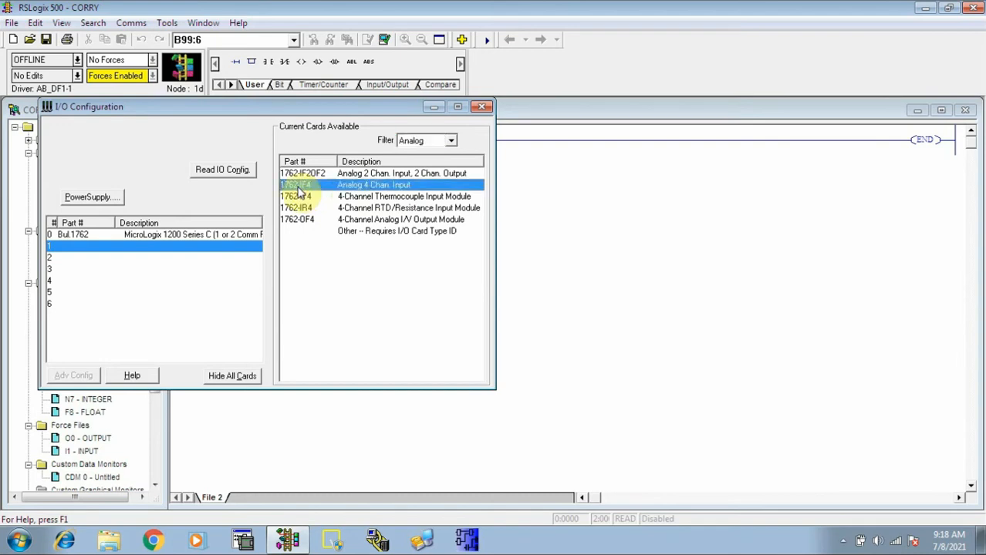
double_click(300, 191)
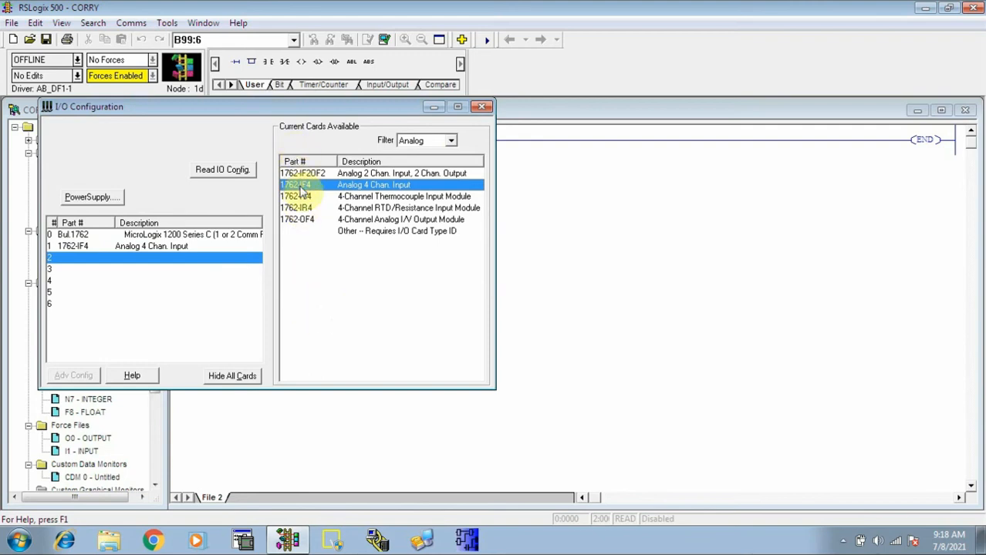
double_click(300, 189)
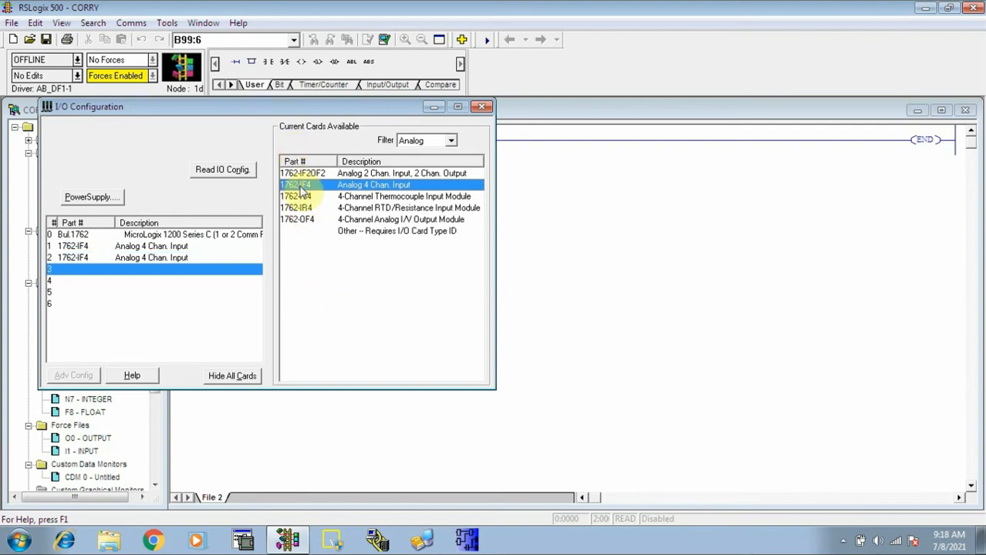
click(79, 249)
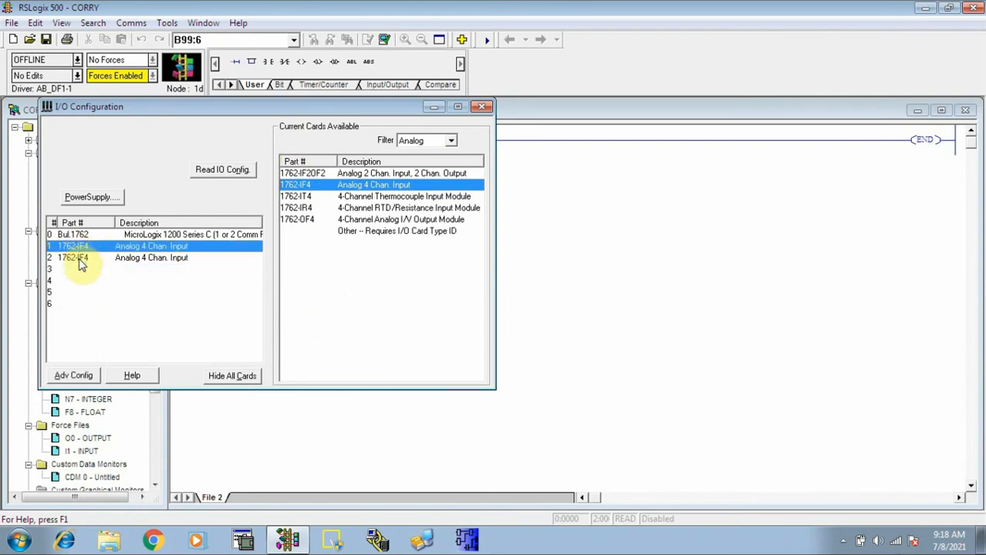
click(81, 260)
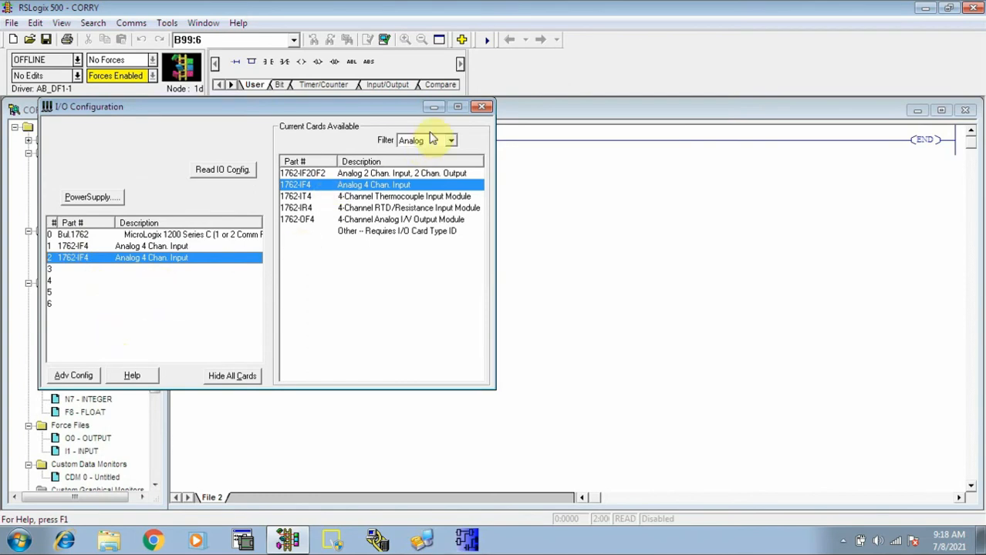
click(482, 108)
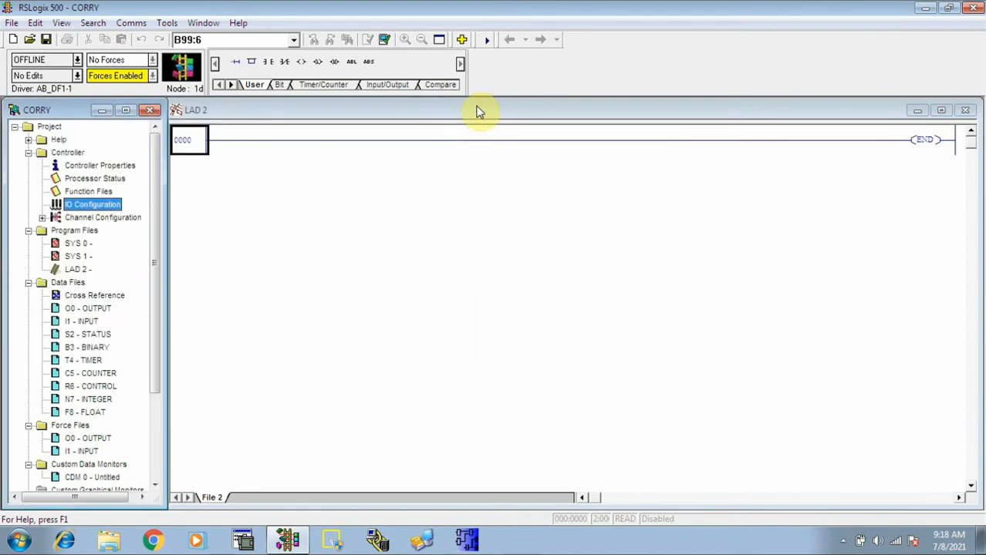
Step: Reopen the I/O Configuration to check the installed cards, and view the general Channel Configuration settings, closing both without changes
double_click(87, 206)
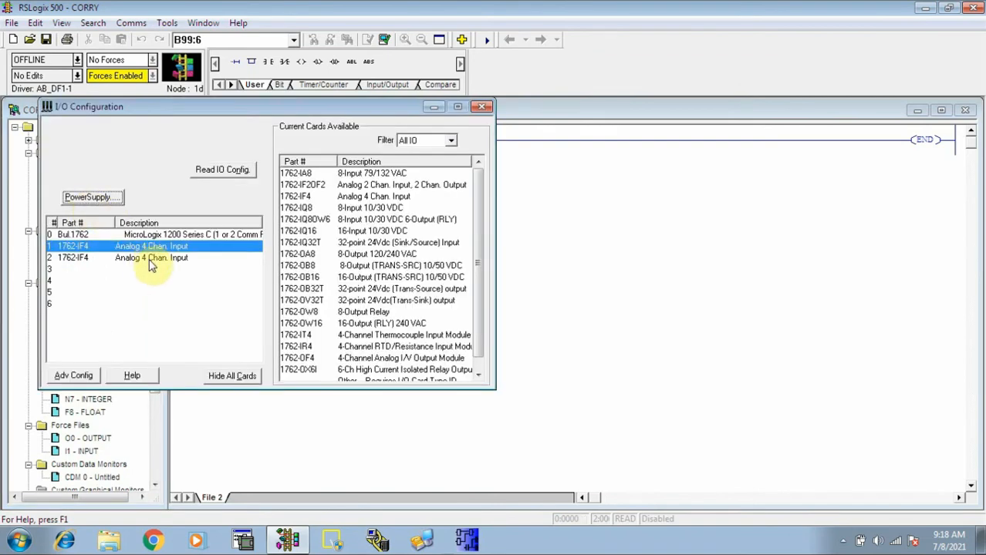
click(482, 108)
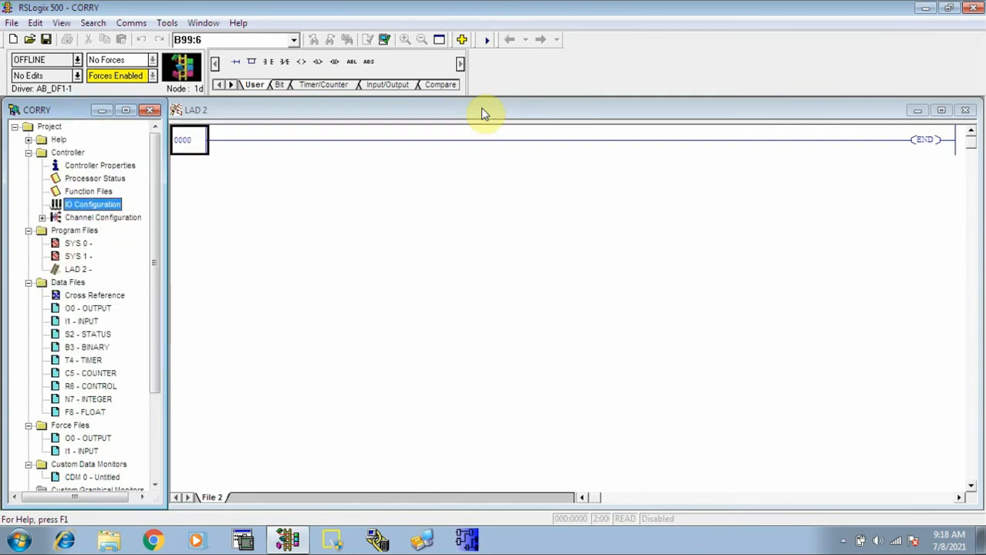
double_click(102, 218)
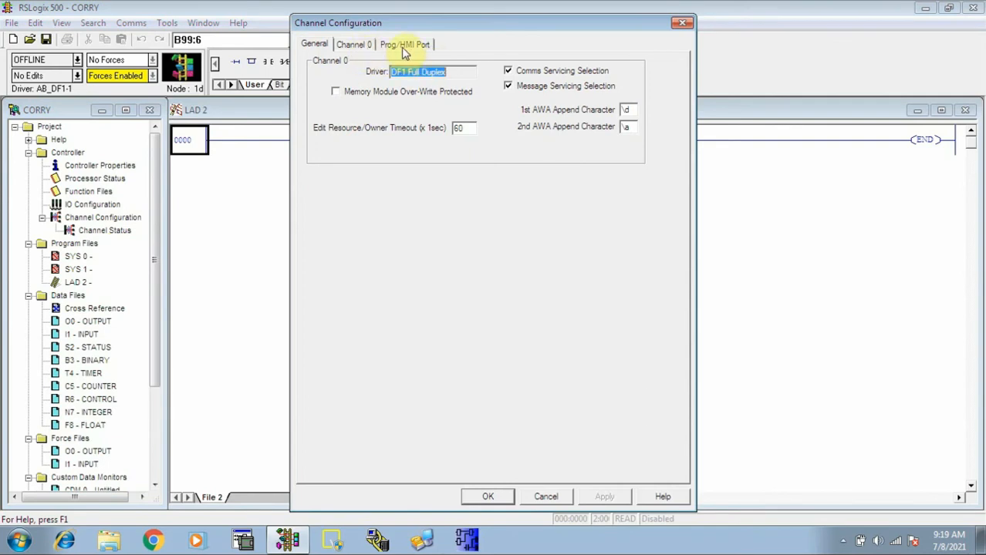
click(544, 498)
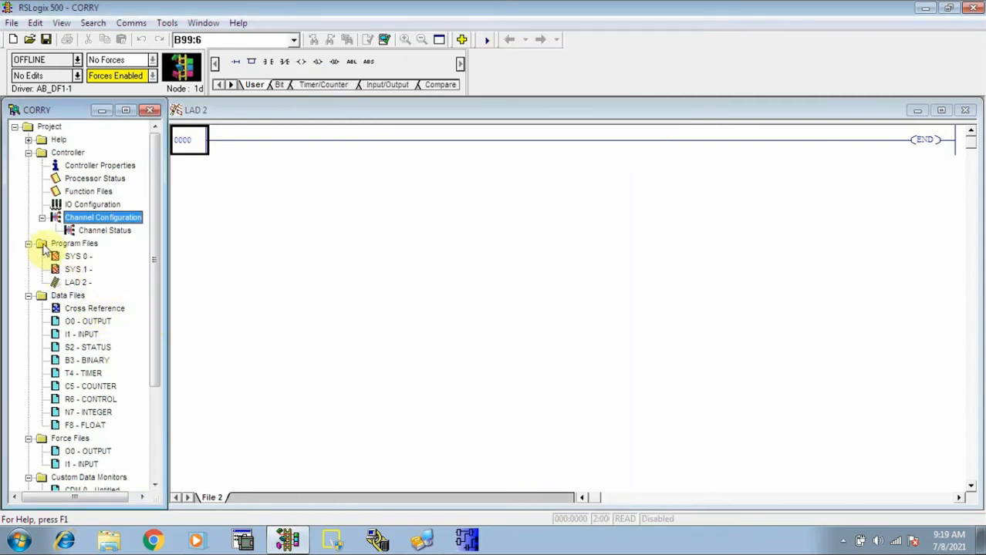
Step: Create program file number 3 under Program Files, without a name or description, and open its ladder
click(75, 284)
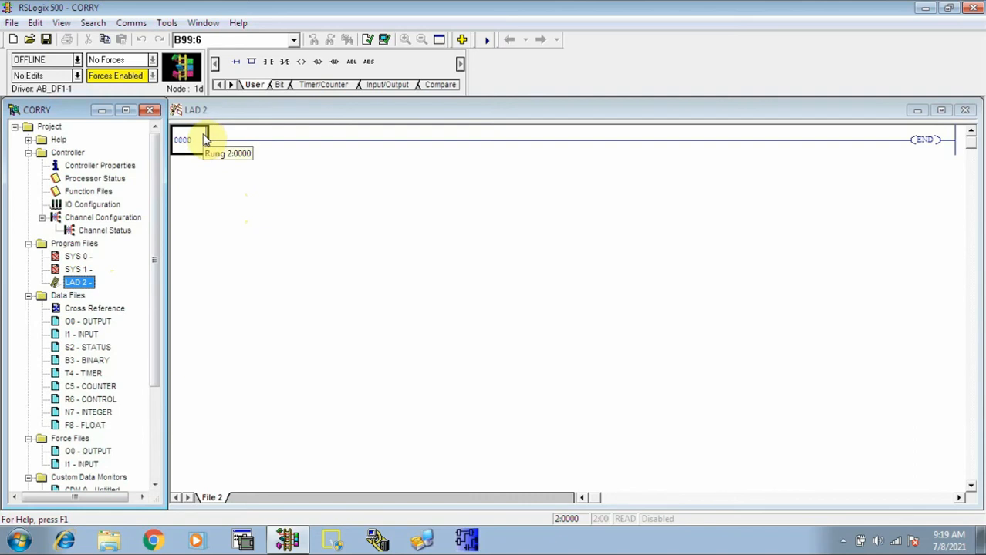
click(82, 244)
right_click(84, 247)
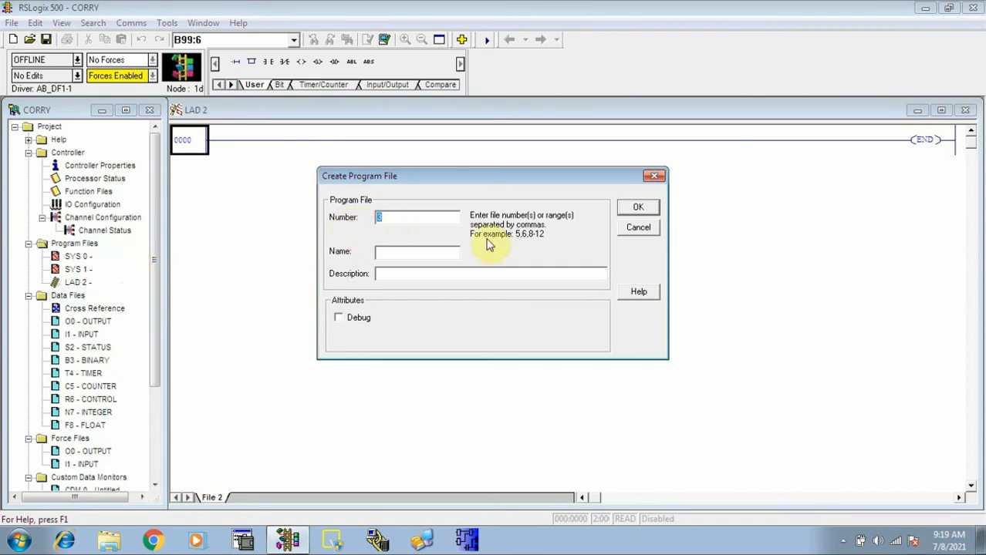
click(631, 209)
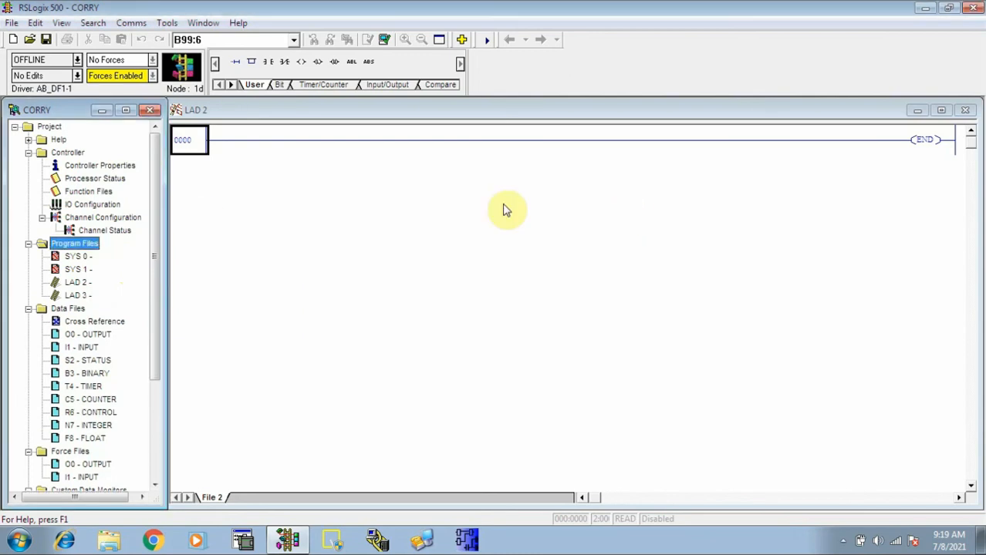
click(77, 296)
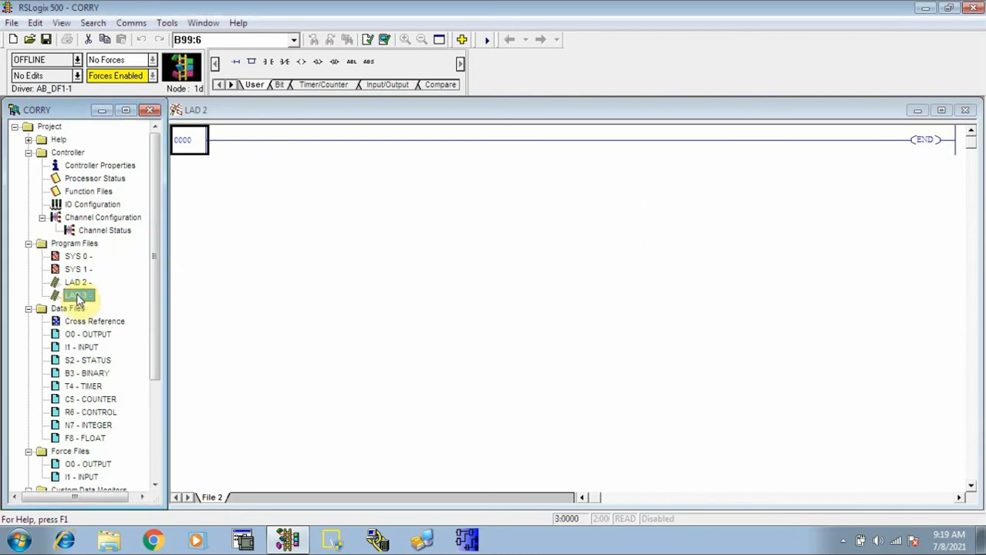
double_click(81, 296)
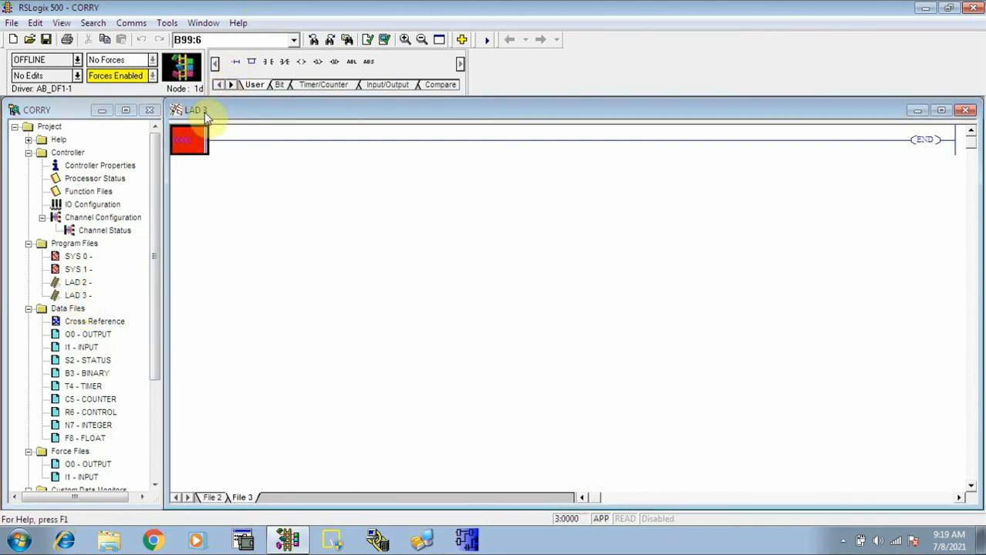
Step: Look through the Data Files from output to timer and the remaining folders of the project tree
click(68, 309)
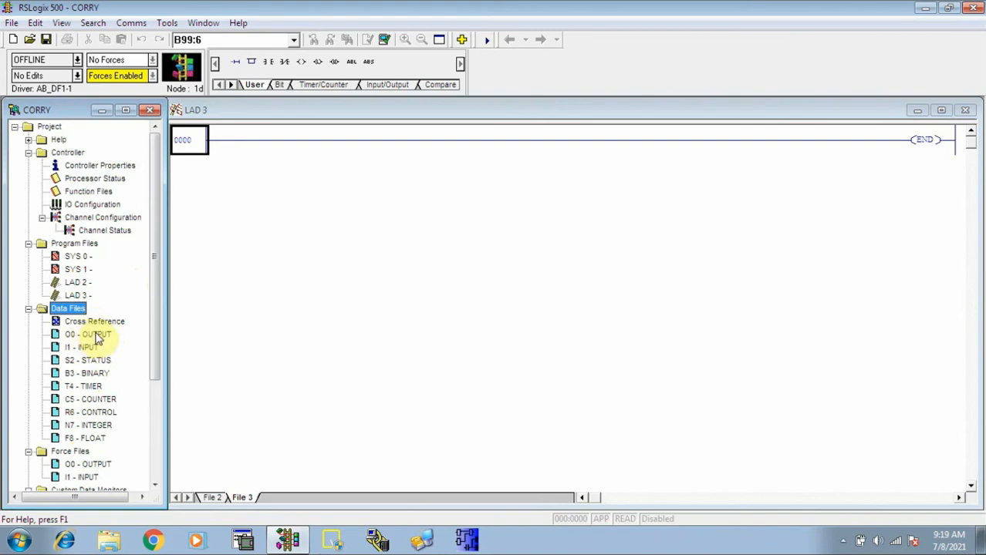
click(91, 335)
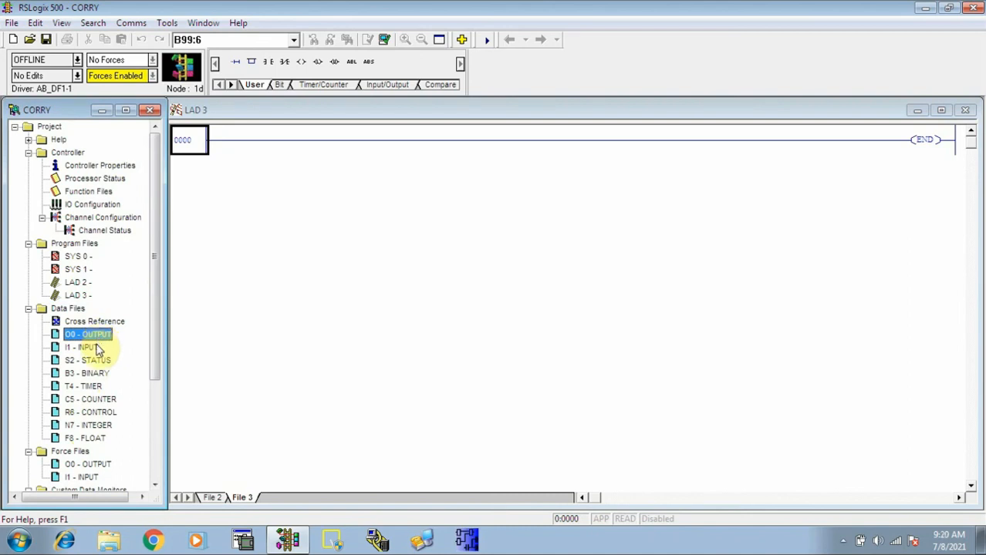
click(96, 349)
click(96, 361)
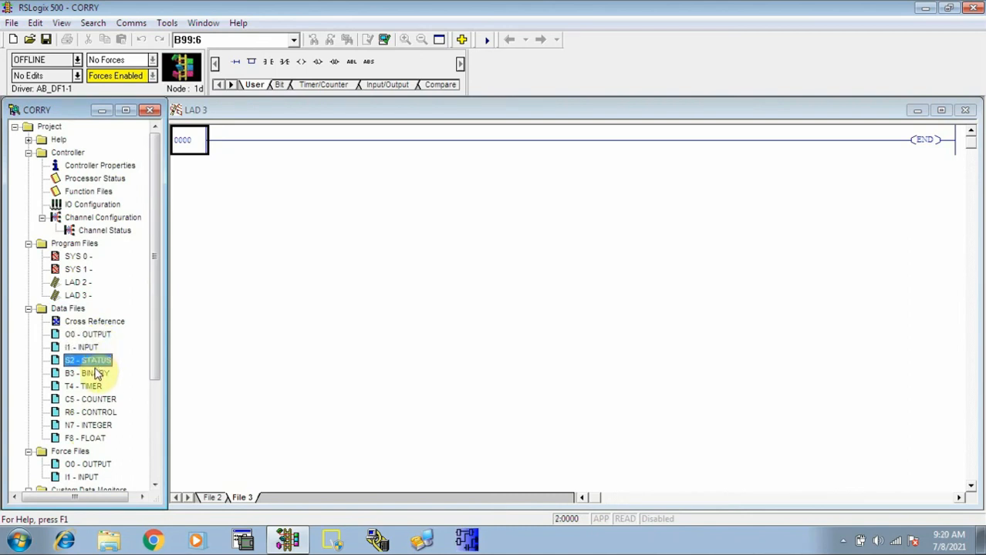
click(93, 375)
click(93, 387)
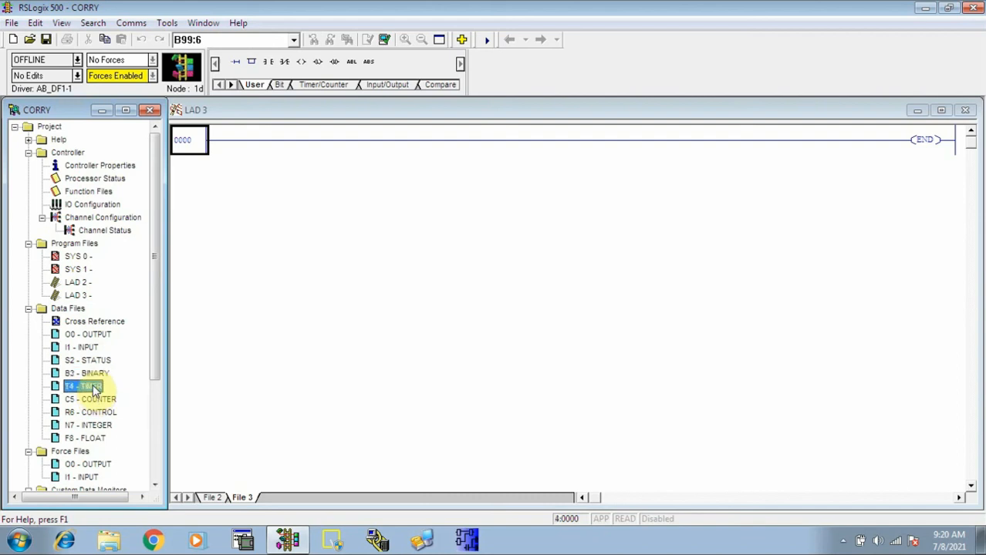
click(155, 487)
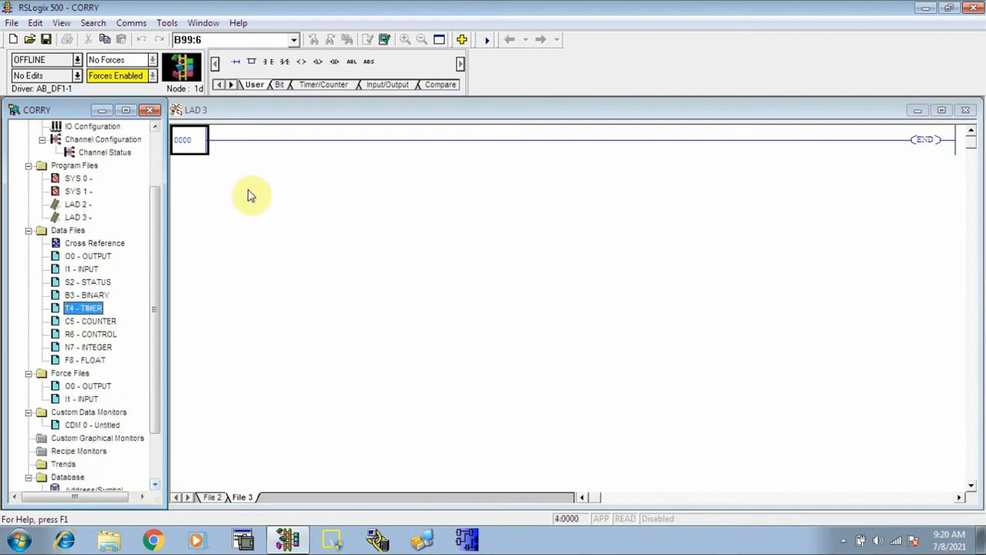
Step: Verify the LAD 3 program file and the whole project for errors
click(205, 151)
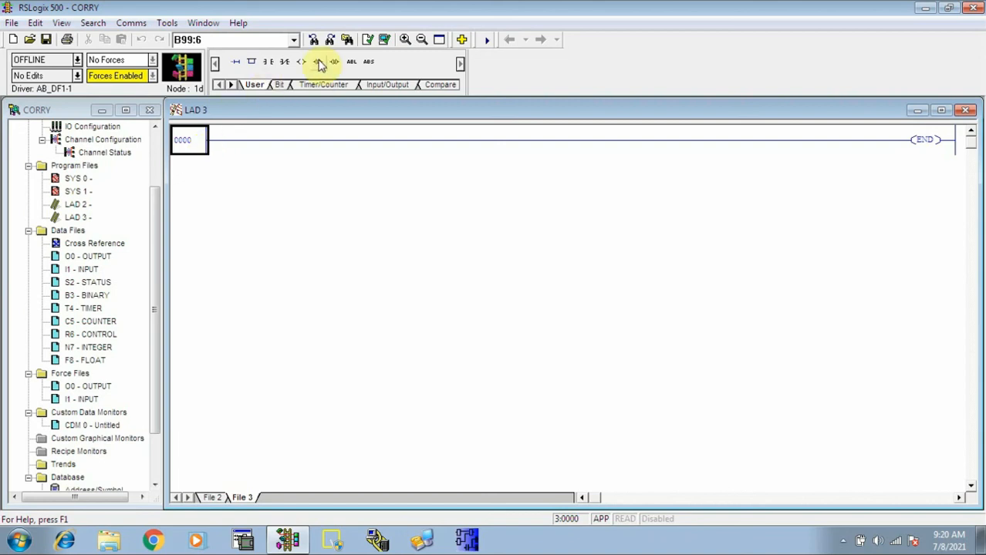
click(367, 46)
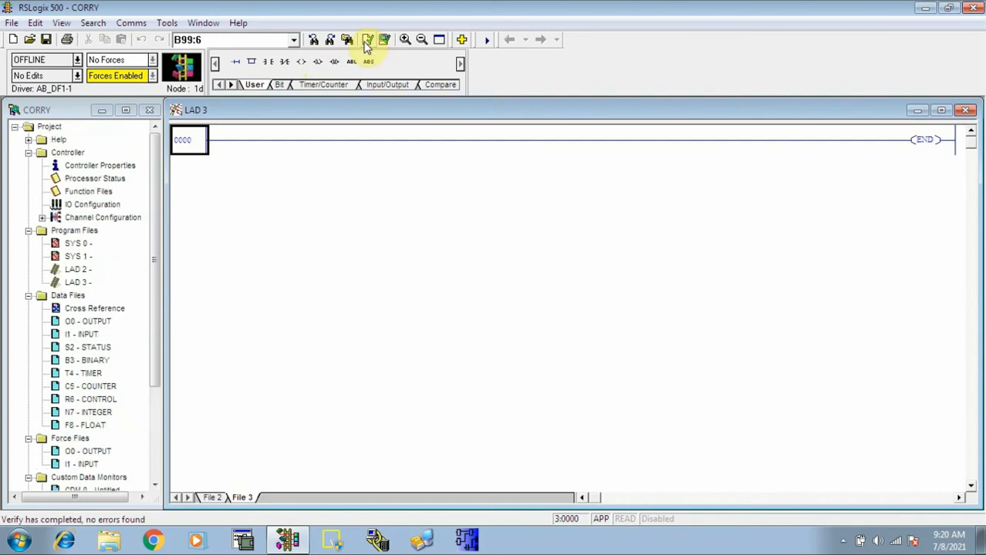
click(389, 44)
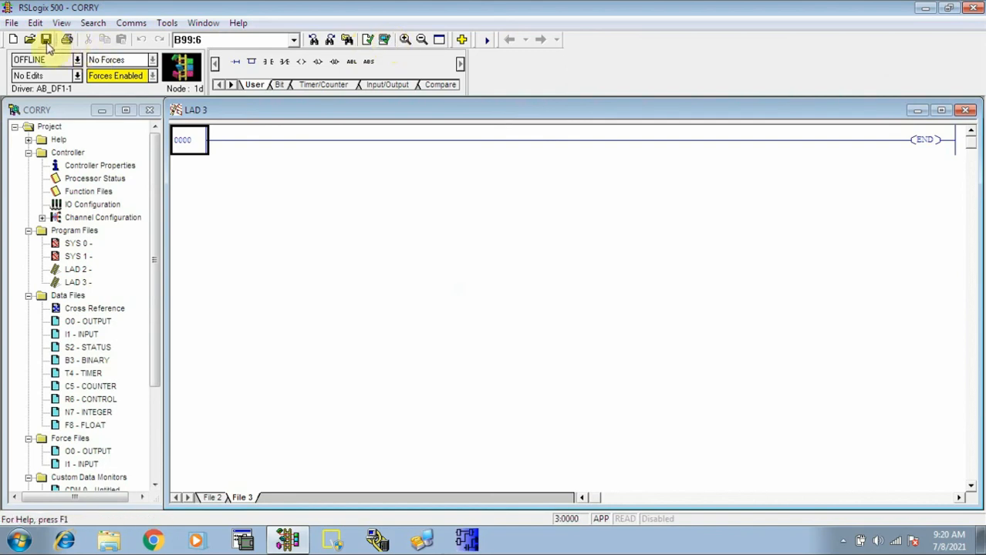
Step: Save the program on the D: drive as CORRY PROJECT in the RSLogix Files (*.RSS) format
click(46, 42)
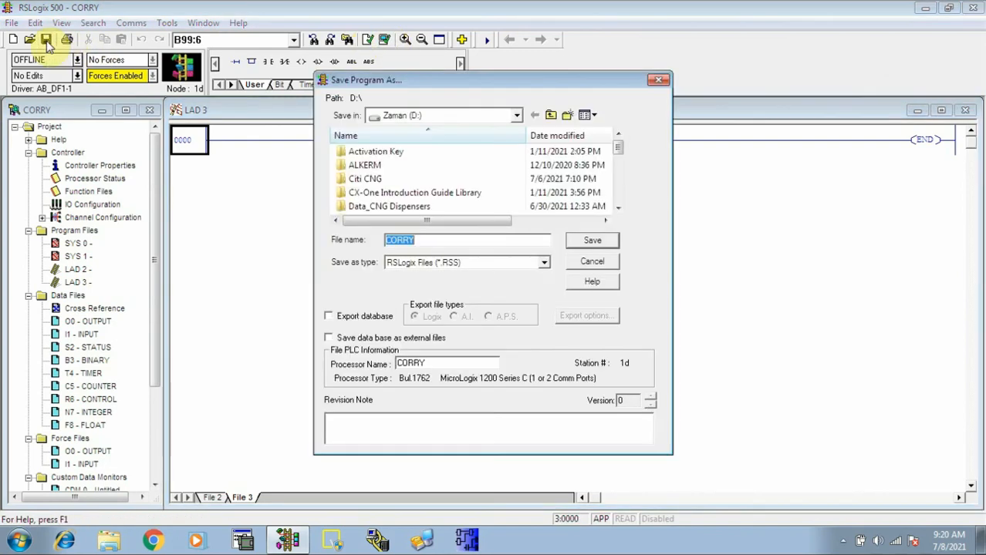
click(424, 241)
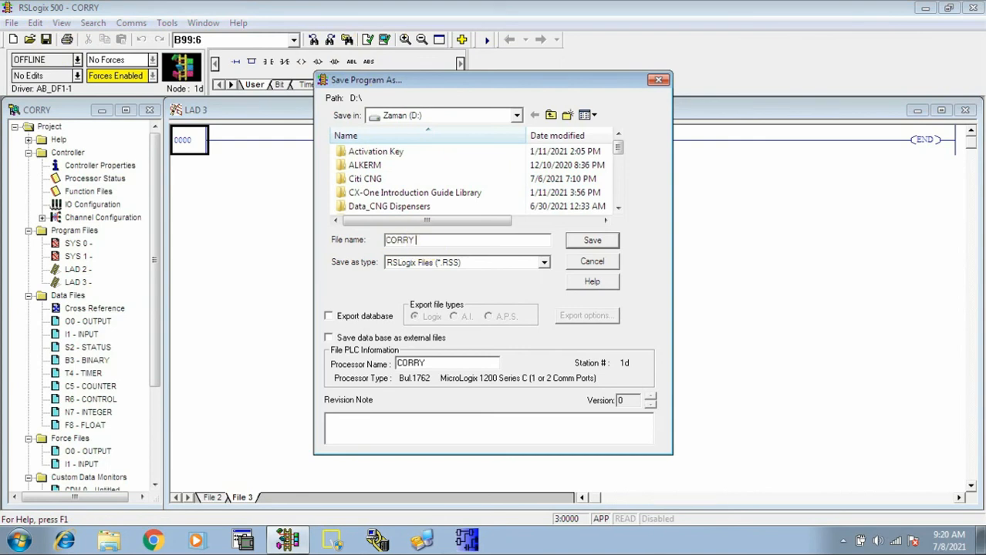
text(Project)
click(590, 242)
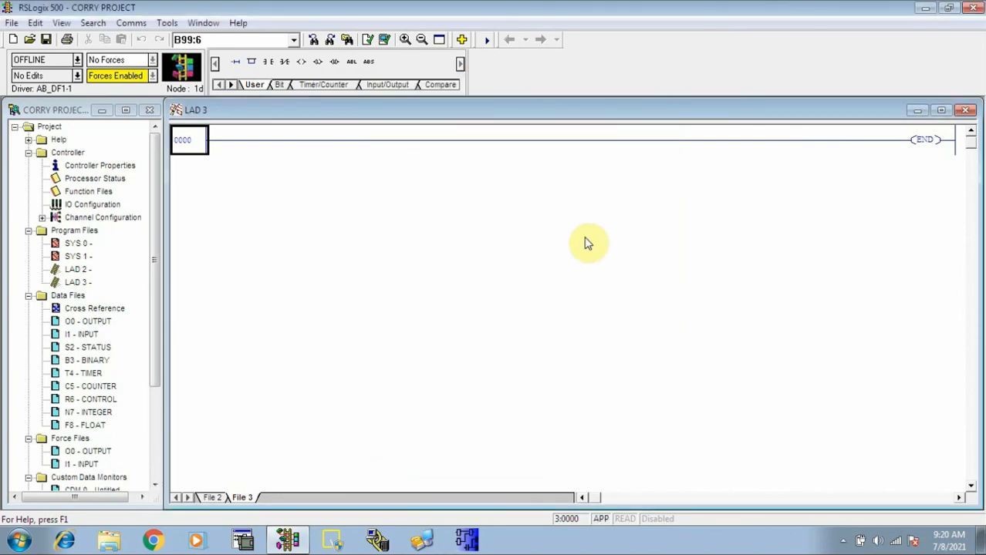